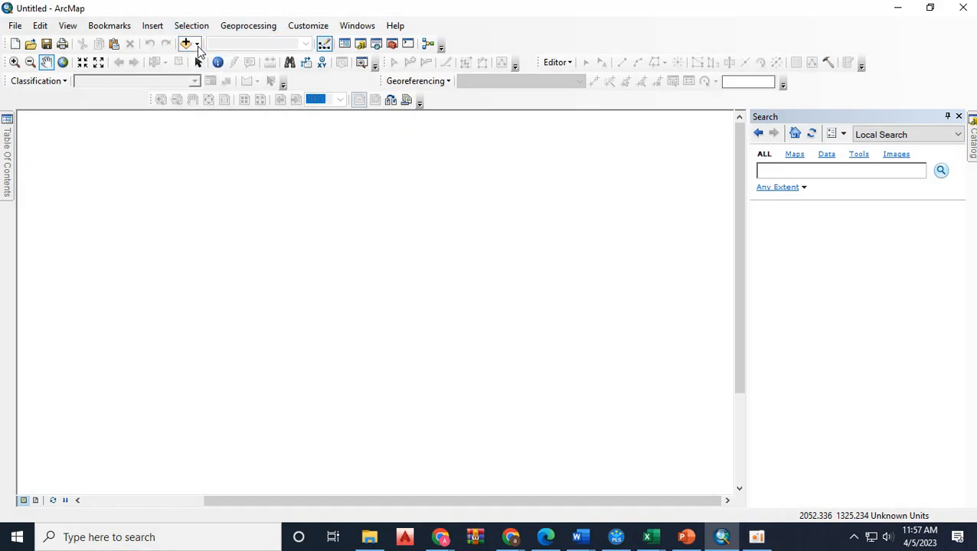
{"action": "left_click", "coordinate": [196, 44]}
{"action": "left_click", "coordinate": [205, 60]}
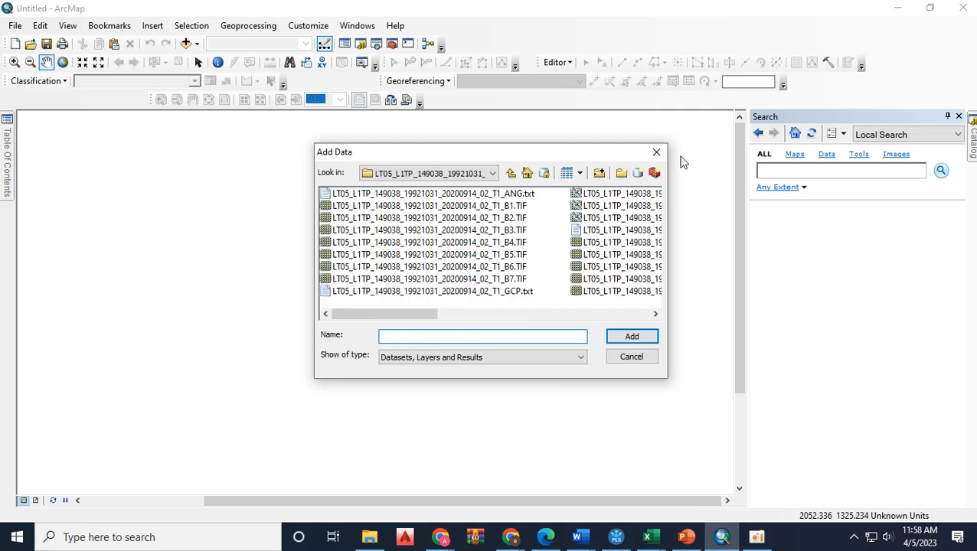
{"action": "left_click", "coordinate": [657, 153]}
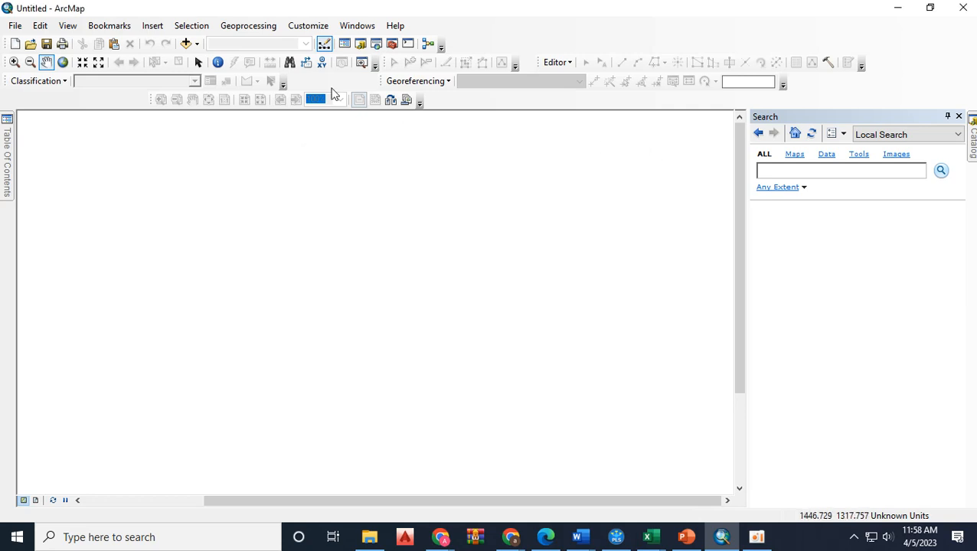
Add the Imagery basemap to the empty map.
{"action": "left_click", "coordinate": [196, 43]}
{"action": "left_click", "coordinate": [205, 77]}
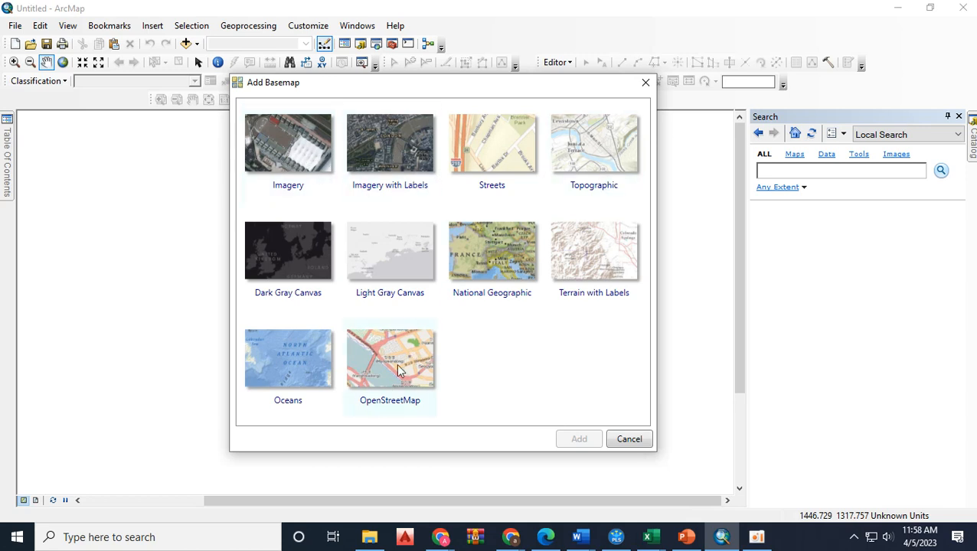
{"action": "left_click", "coordinate": [312, 147]}
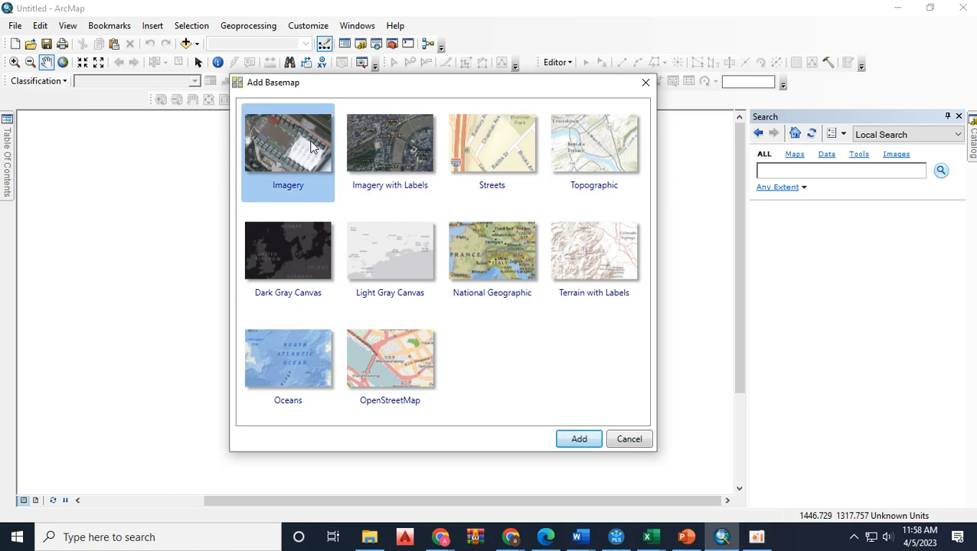
{"action": "left_click", "coordinate": [569, 442]}
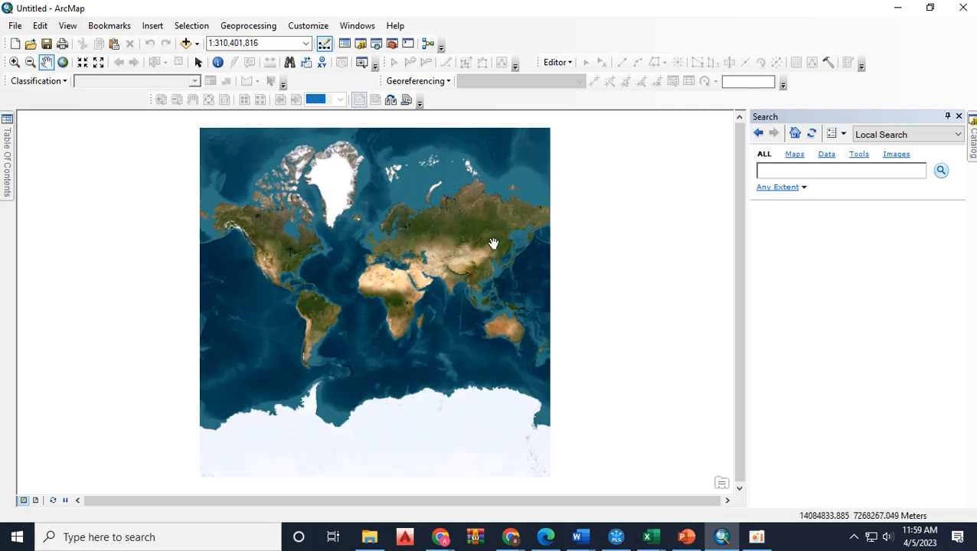
Check the layer list and zoom the map to 1:800,000 over the large city on the plains southwest of the Himalaya.
{"action": "left_click", "coordinate": [6, 163]}
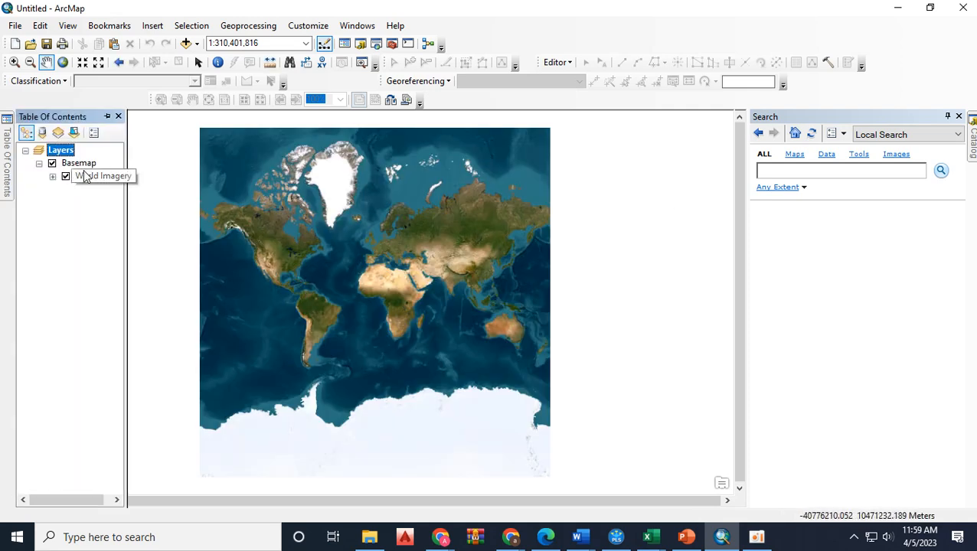
{"action": "scroll", "coordinate": [447, 274], "scroll_direction": "up", "scroll_amount": 1}
{"action": "scroll", "coordinate": [447, 274], "scroll_direction": "up", "scroll_amount": 5}
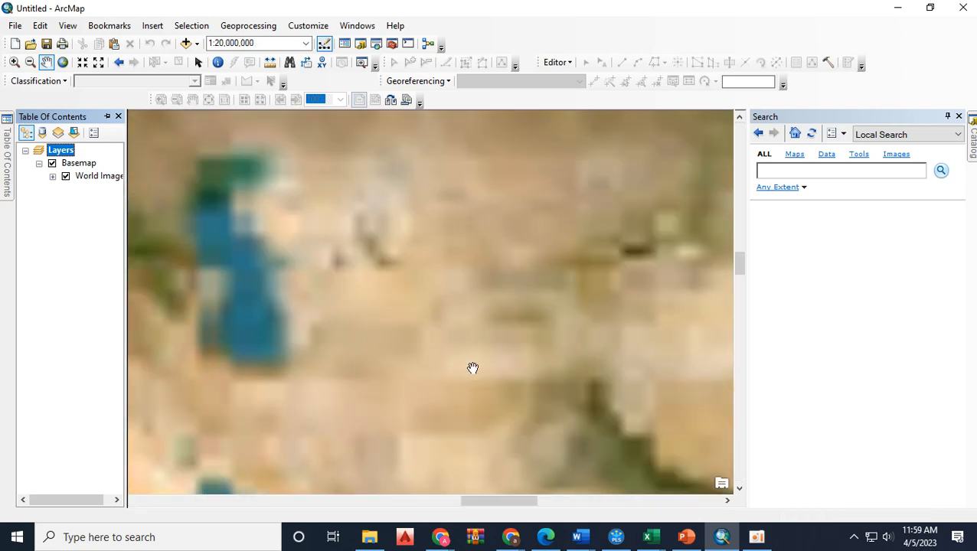
{"action": "left_click_drag", "start_coordinate": [473, 368], "coordinate": [417, 183]}
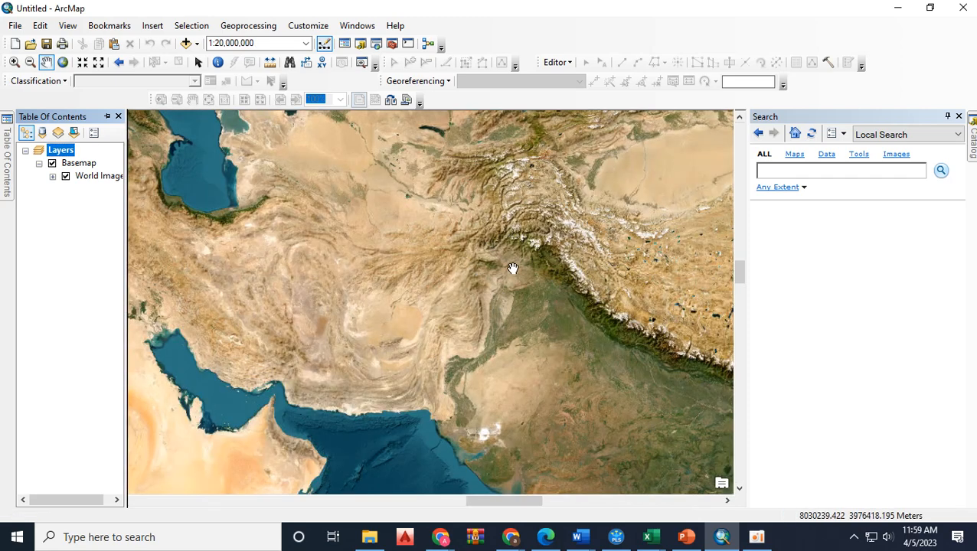
{"action": "scroll", "coordinate": [512, 272], "scroll_direction": "up", "scroll_amount": 3}
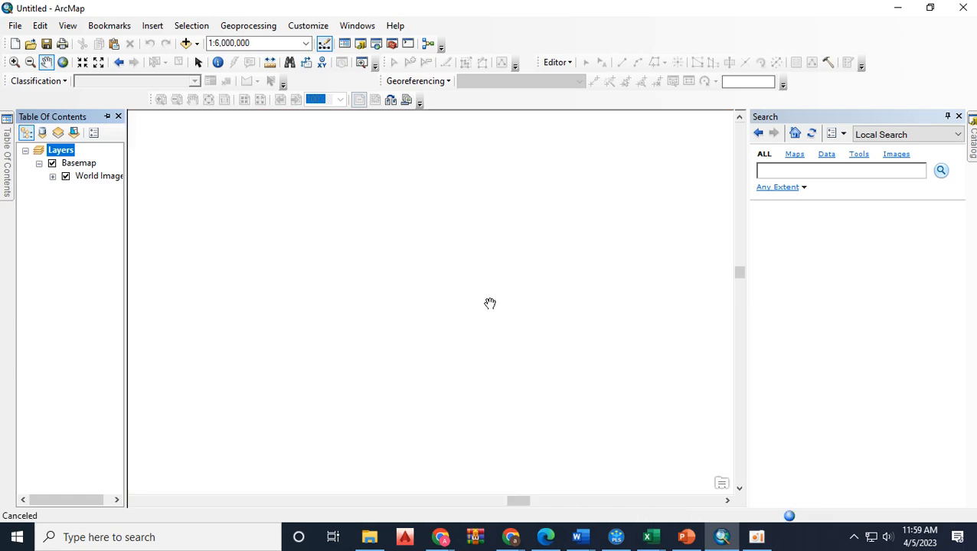
{"action": "scroll", "coordinate": [490, 304], "scroll_direction": "up", "scroll_amount": 5}
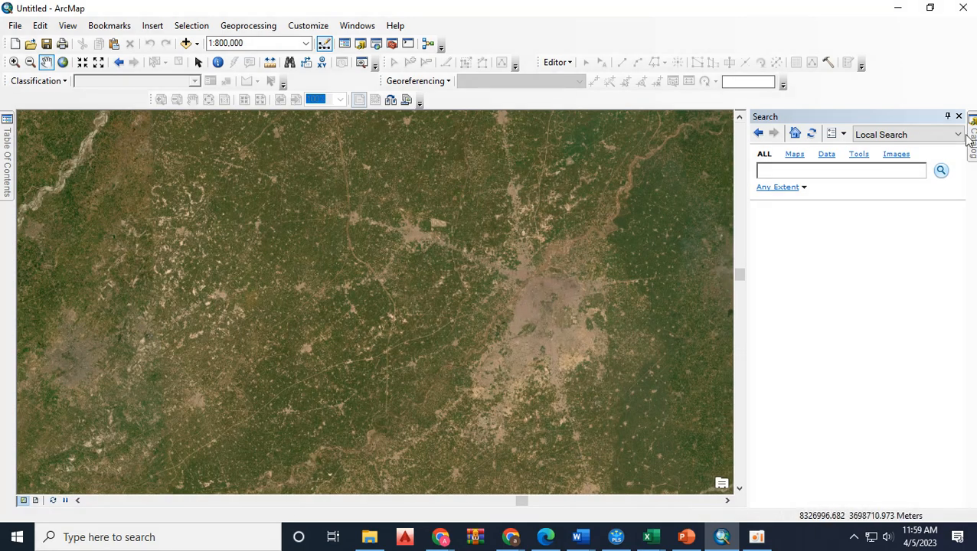
Connect the catalog to the user's Desktop folder.
{"action": "mouse_move", "coordinate": [972, 143]}
{"action": "left_click", "coordinate": [892, 132]}
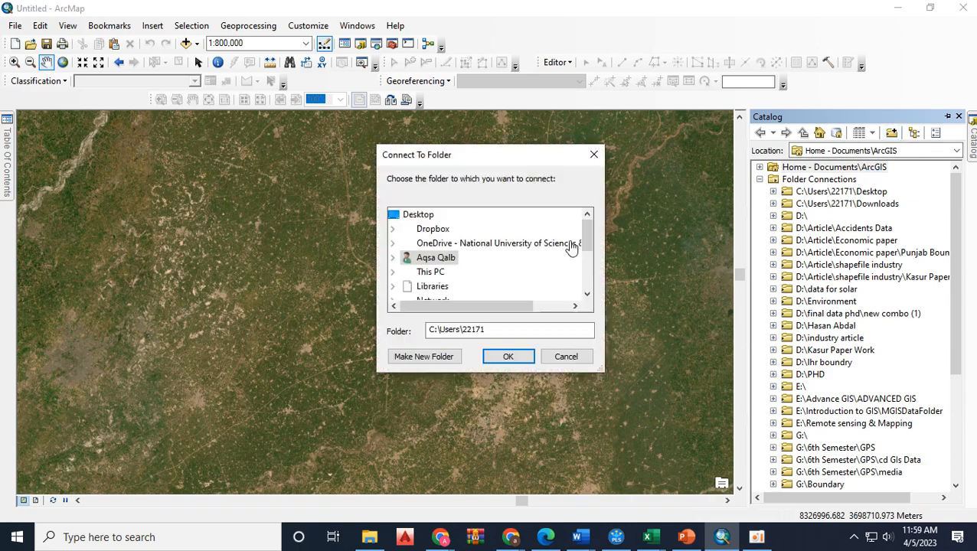
{"action": "left_click", "coordinate": [392, 272]}
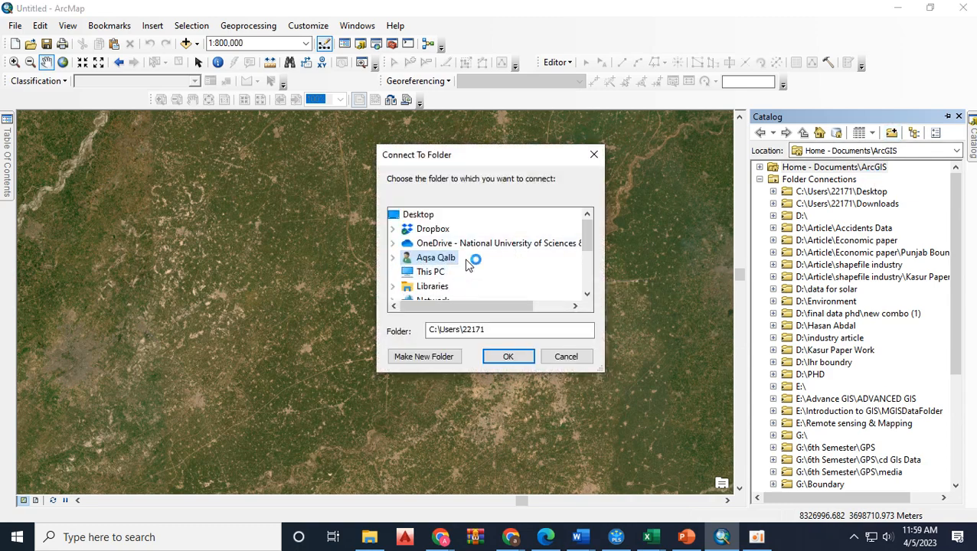
{"action": "left_click", "coordinate": [445, 258]}
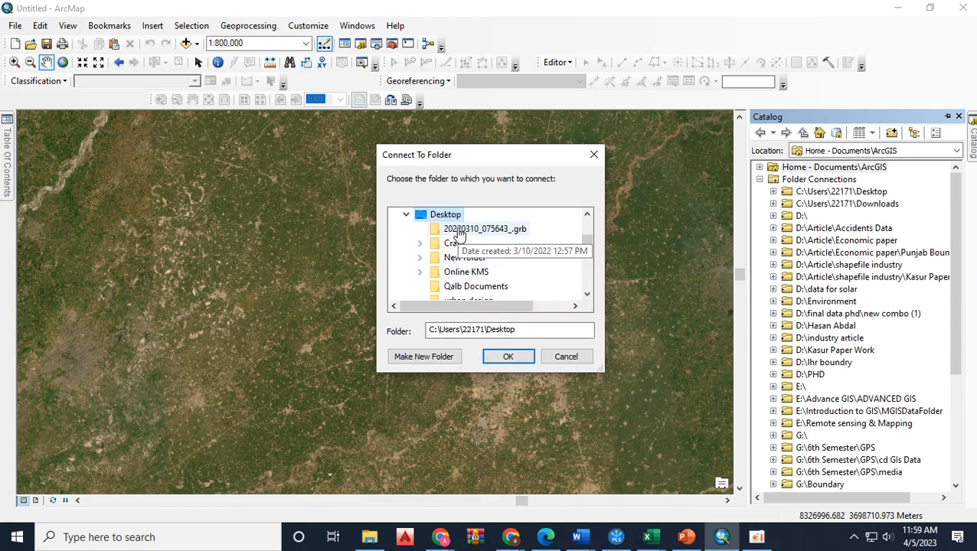
{"action": "left_click", "coordinate": [509, 356]}
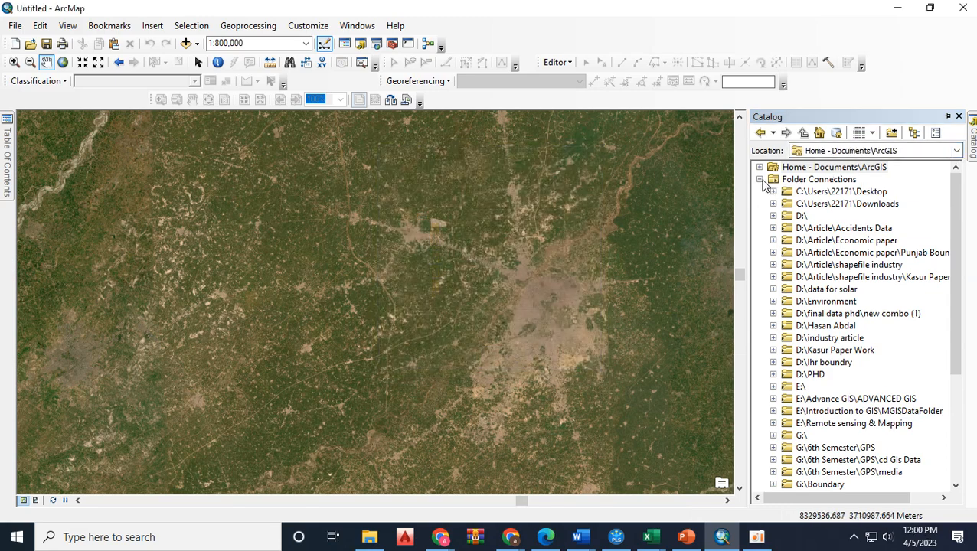
Create a new folder named Shapefile inside the connected Desktop folder.
{"action": "left_click", "coordinate": [828, 192]}
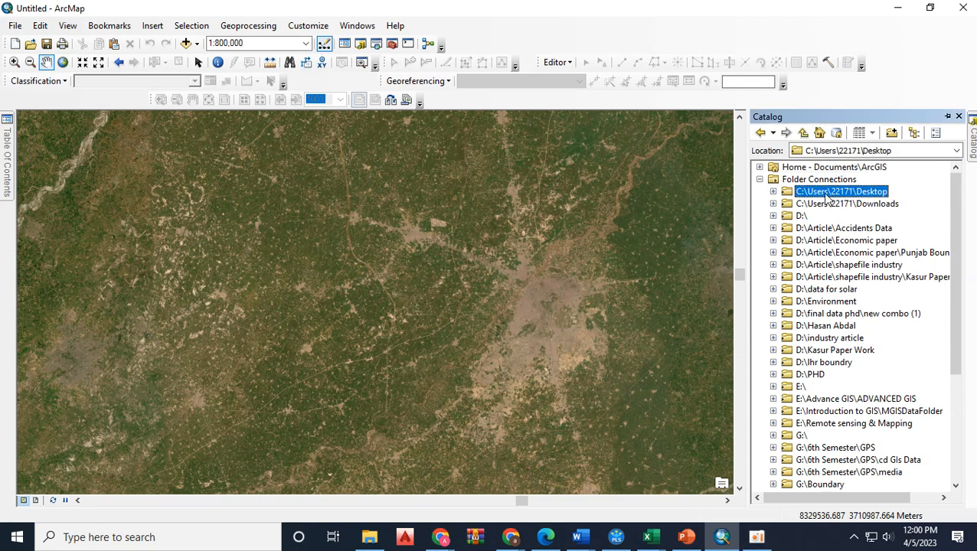
{"action": "right_click", "coordinate": [875, 197]}
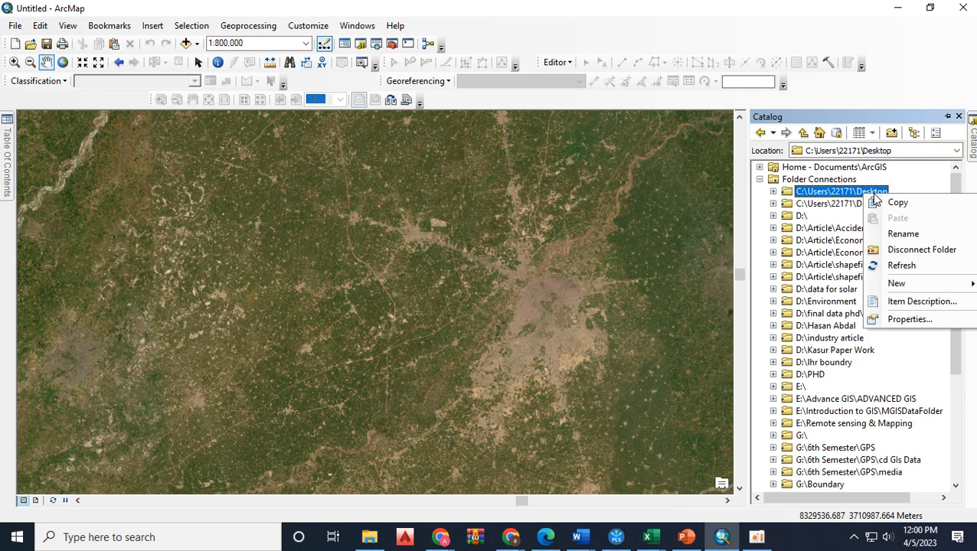
{"action": "mouse_move", "coordinate": [897, 283]}
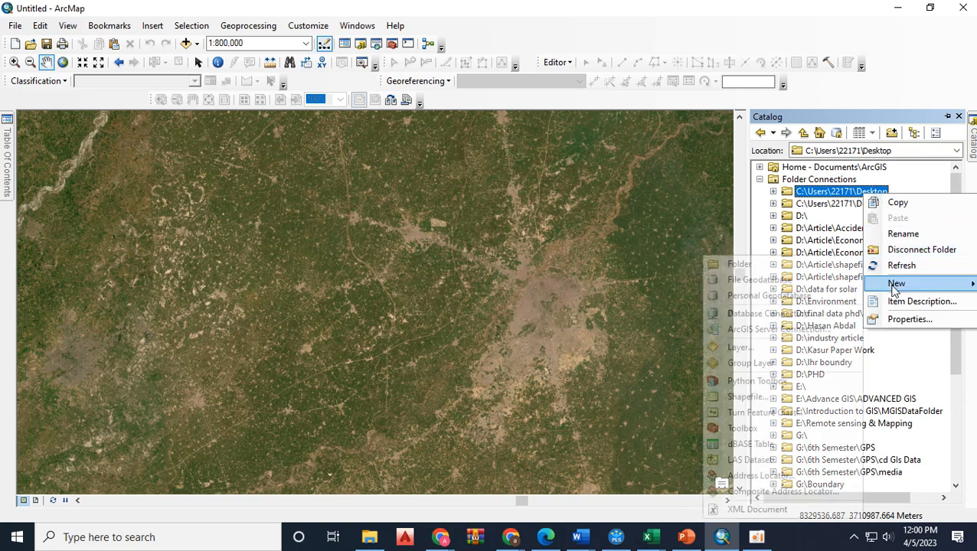
{"action": "left_click", "coordinate": [810, 264]}
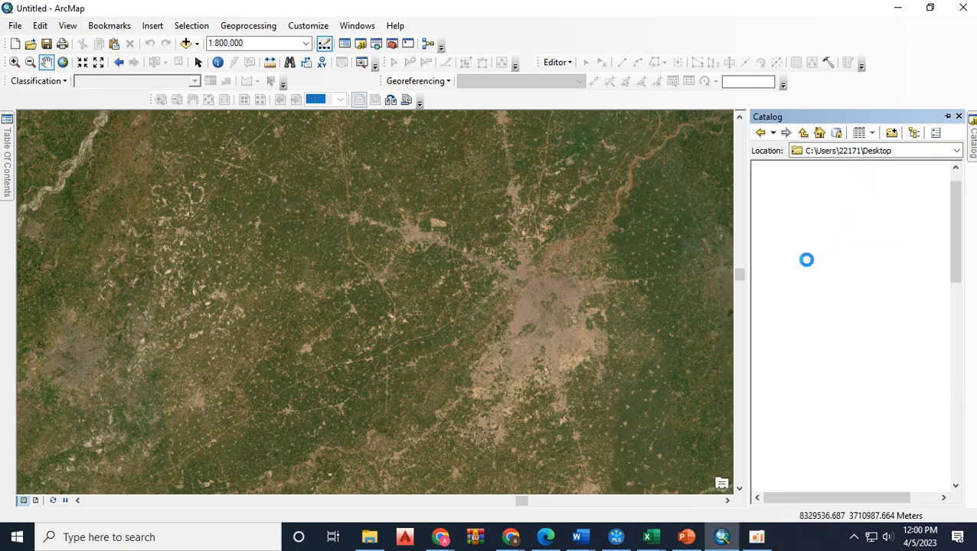
{"action": "type", "text": "Shapefile"}
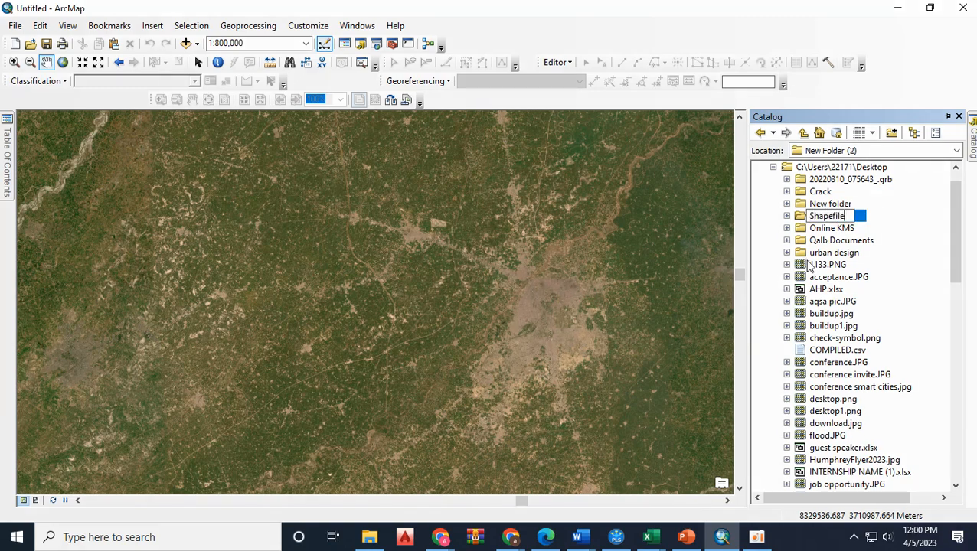
{"action": "key", "text": "Return"}
{"action": "left_click", "coordinate": [820, 228]}
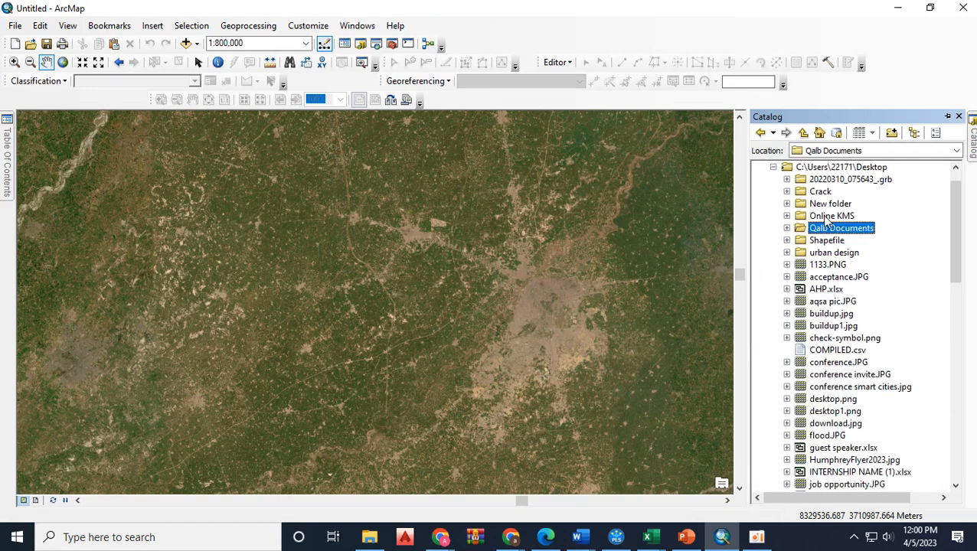
Start a new shapefile in the Shapefile folder and name it Locations.
{"action": "right_click", "coordinate": [825, 239]}
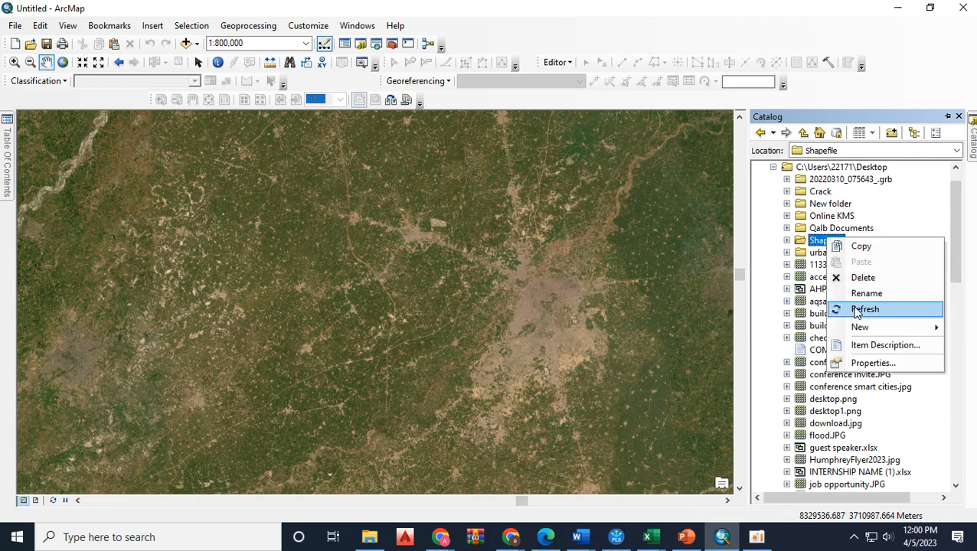
{"action": "mouse_move", "coordinate": [858, 329]}
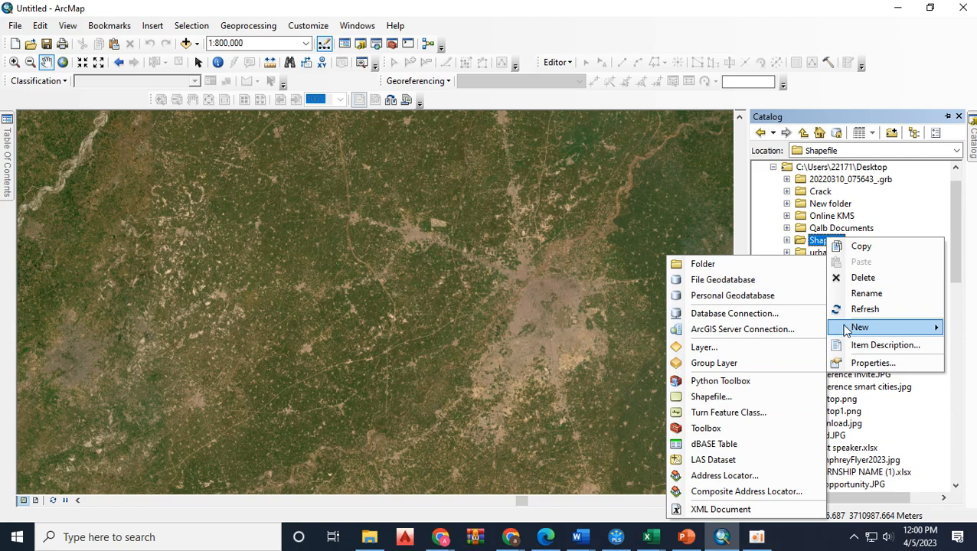
{"action": "left_click", "coordinate": [762, 398]}
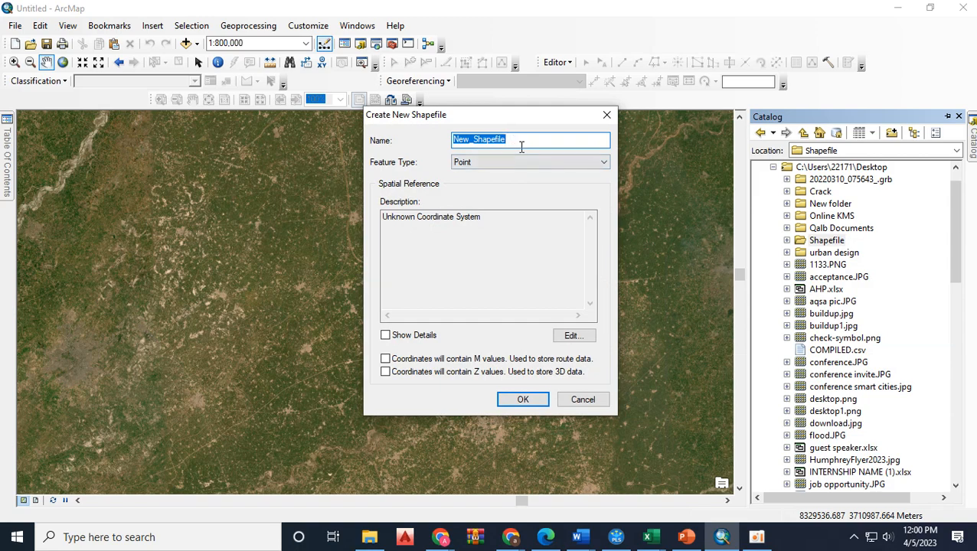
{"action": "key", "text": "BackSpace"}
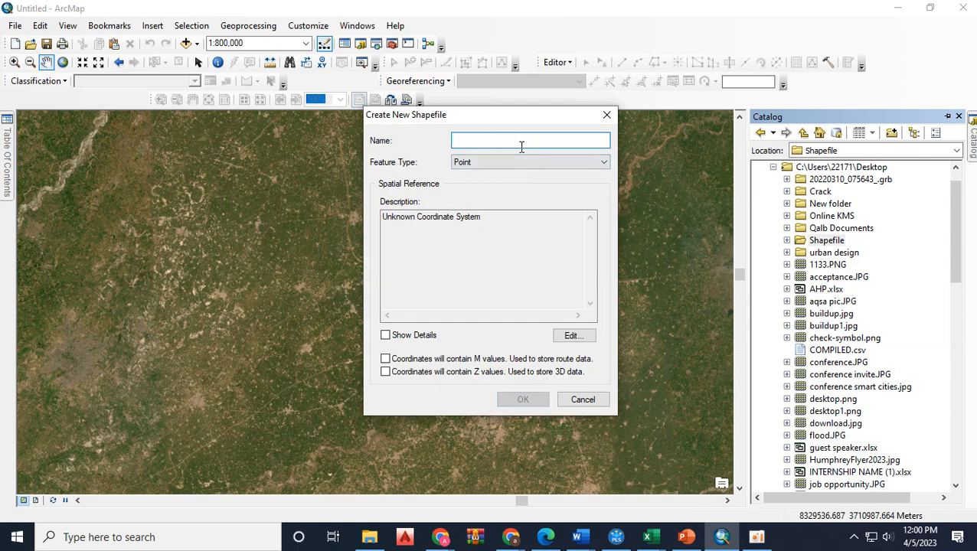
{"action": "type", "text": "N"}
{"action": "key", "text": "BackSpace"}
{"action": "type", "text": "Locations"}
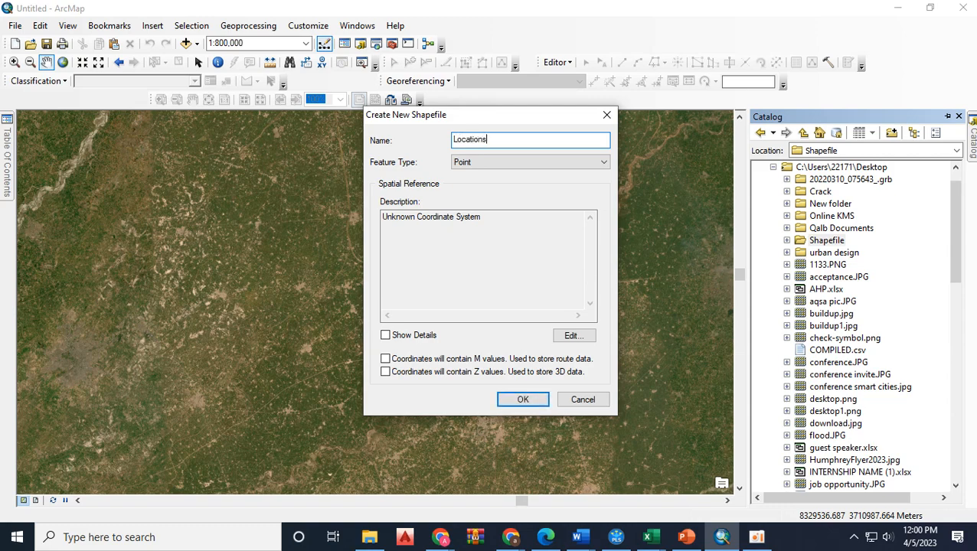
Assign the WGS 1984 geographic coordinate system to Locations and create it as a point shapefile.
{"action": "left_click", "coordinate": [571, 338]}
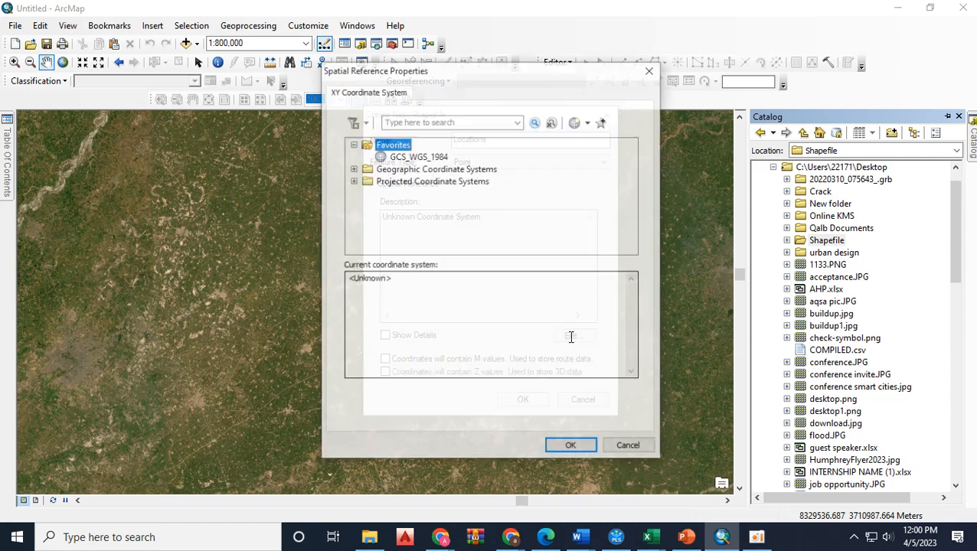
{"action": "left_click", "coordinate": [353, 169]}
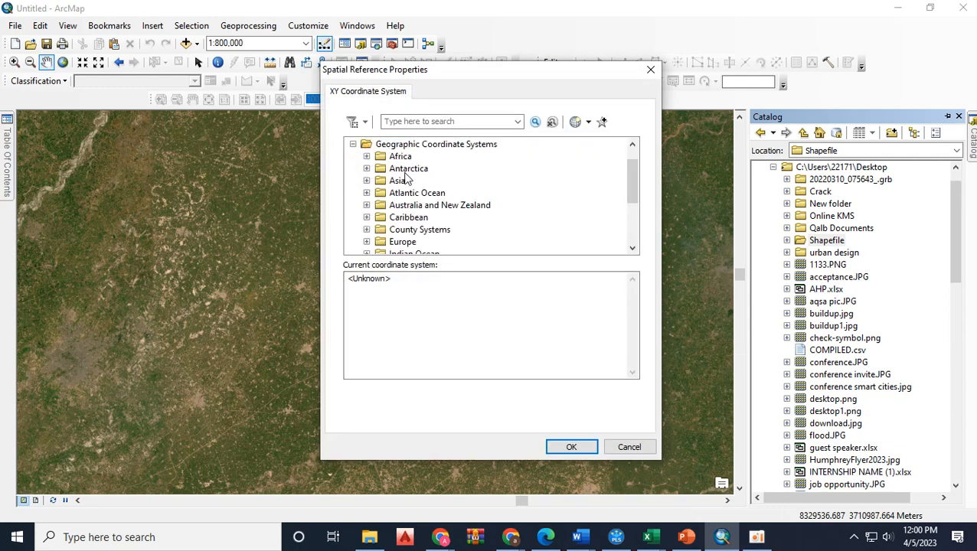
{"action": "scroll", "coordinate": [386, 222], "scroll_direction": "down", "scroll_amount": 3}
{"action": "scroll", "coordinate": [386, 230], "scroll_direction": "down", "scroll_amount": 5}
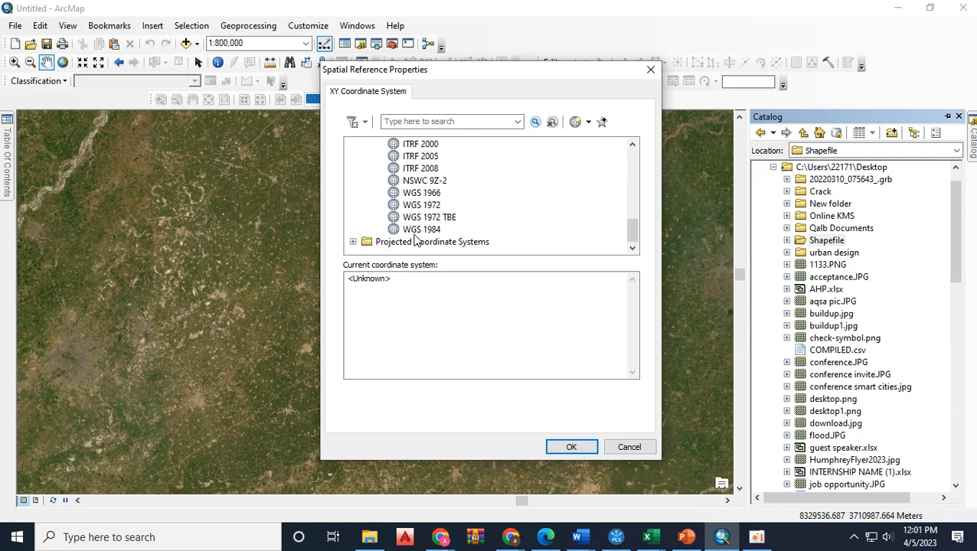
{"action": "left_click", "coordinate": [432, 231]}
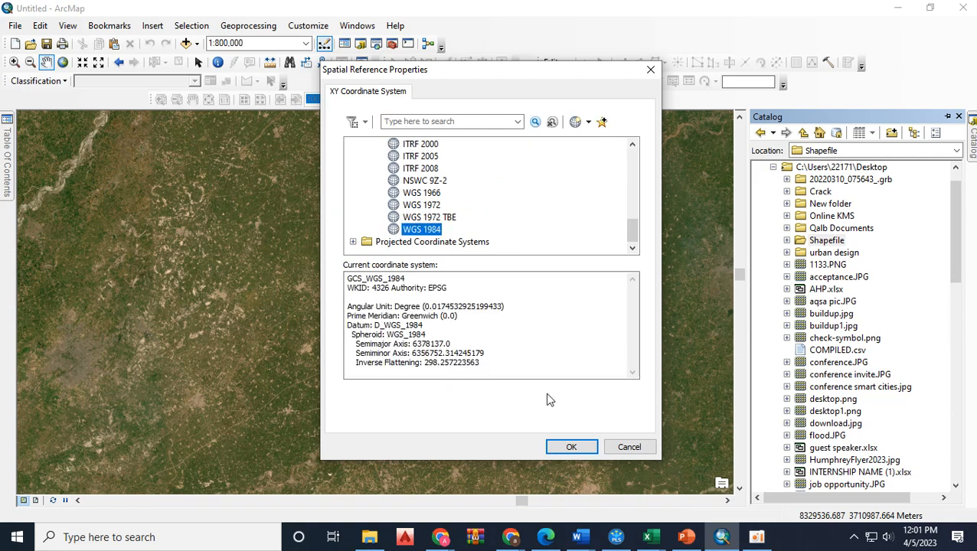
{"action": "left_click", "coordinate": [582, 447]}
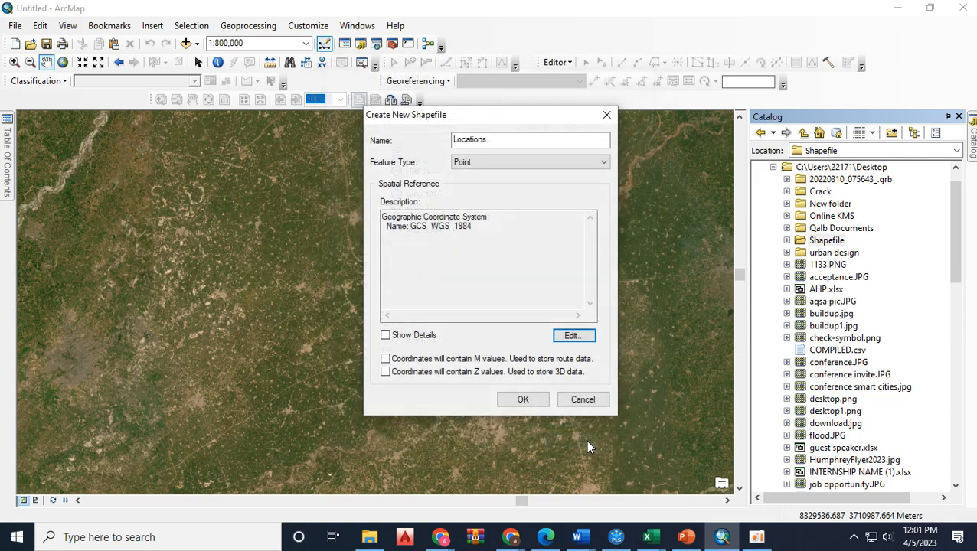
{"action": "left_click", "coordinate": [526, 401]}
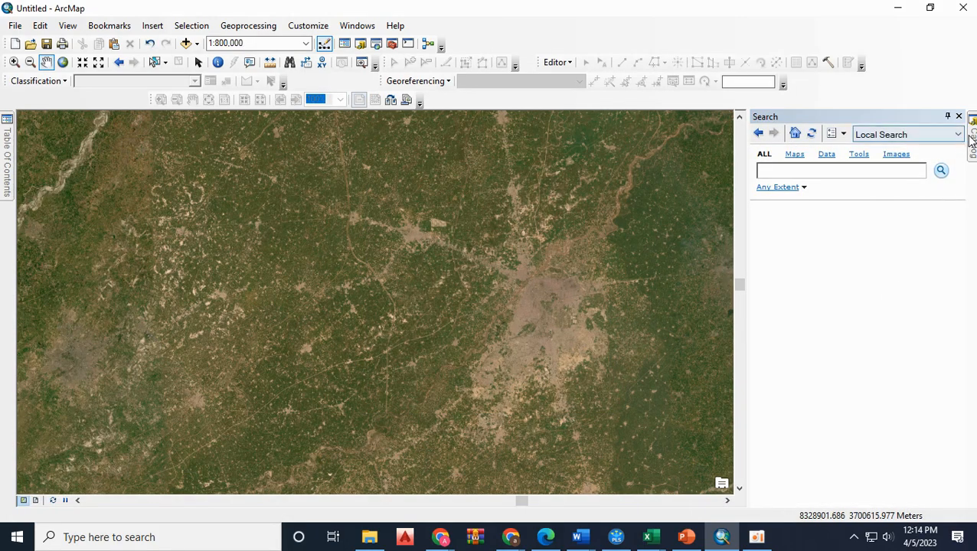
Start a new polygon shapefile in the Shapefile folder and name it Area.
{"action": "left_click", "coordinate": [971, 138]}
{"action": "right_click", "coordinate": [840, 242]}
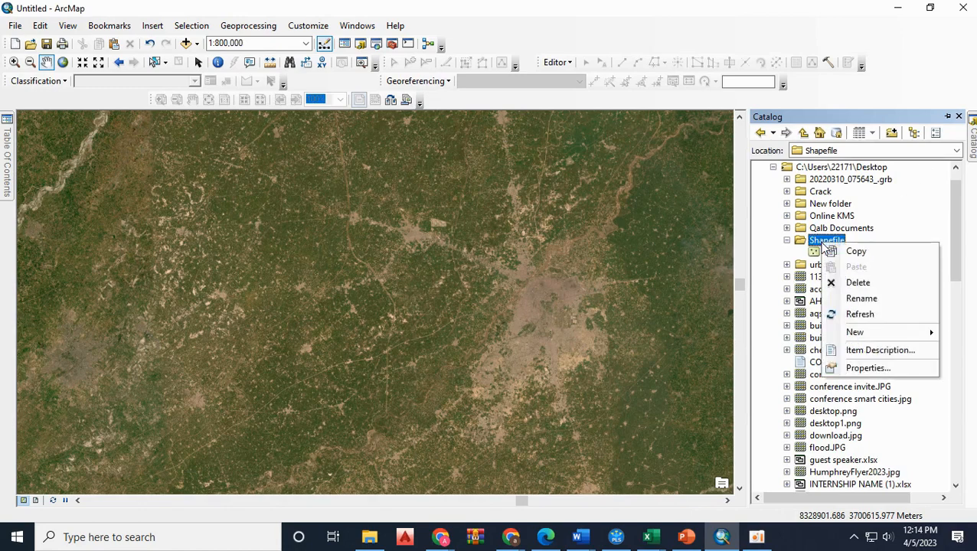
{"action": "mouse_move", "coordinate": [843, 333]}
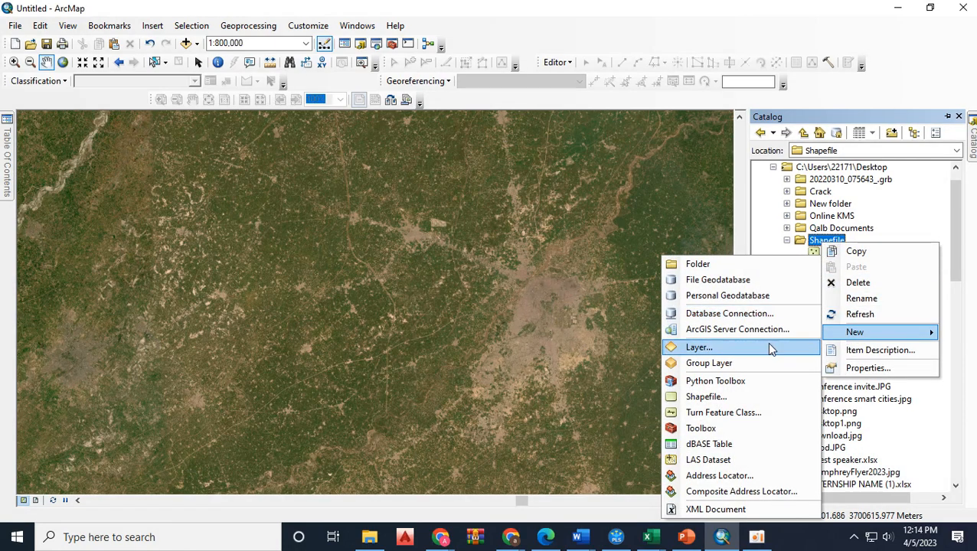
{"action": "left_click", "coordinate": [739, 398]}
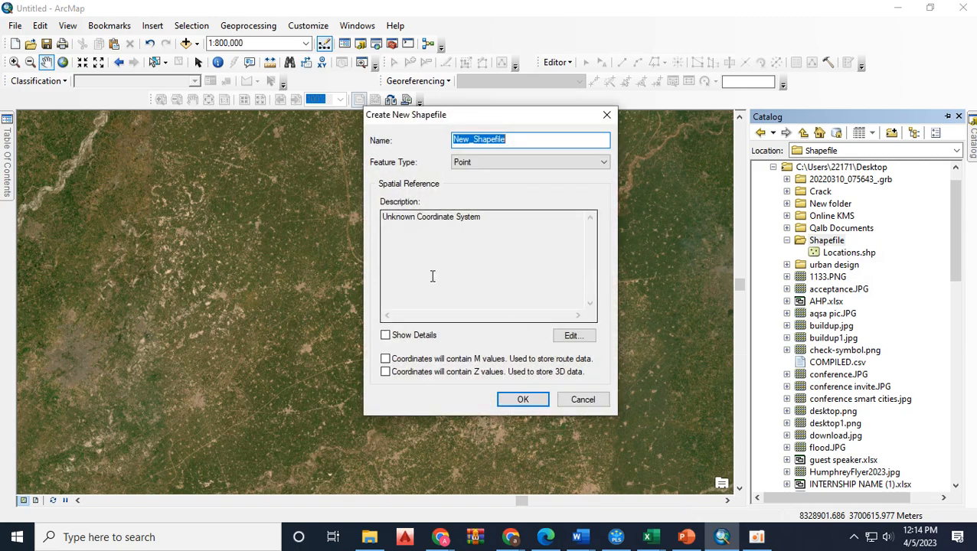
{"action": "left_click", "coordinate": [519, 163]}
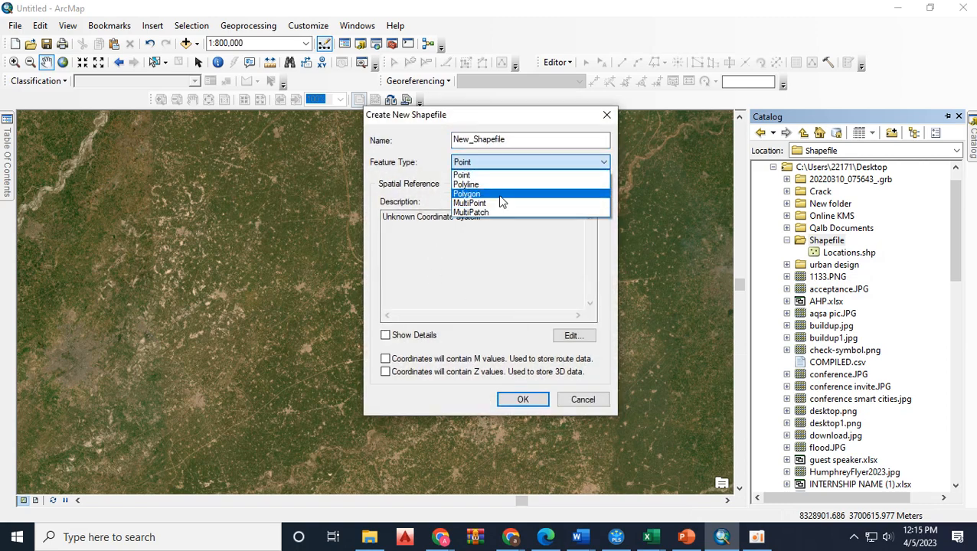
{"action": "left_click", "coordinate": [502, 201]}
{"action": "left_click", "coordinate": [515, 140]}
{"action": "double_click", "coordinate": [515, 139]}
{"action": "key", "text": "BackSpace"}
{"action": "type", "text": "Area"}
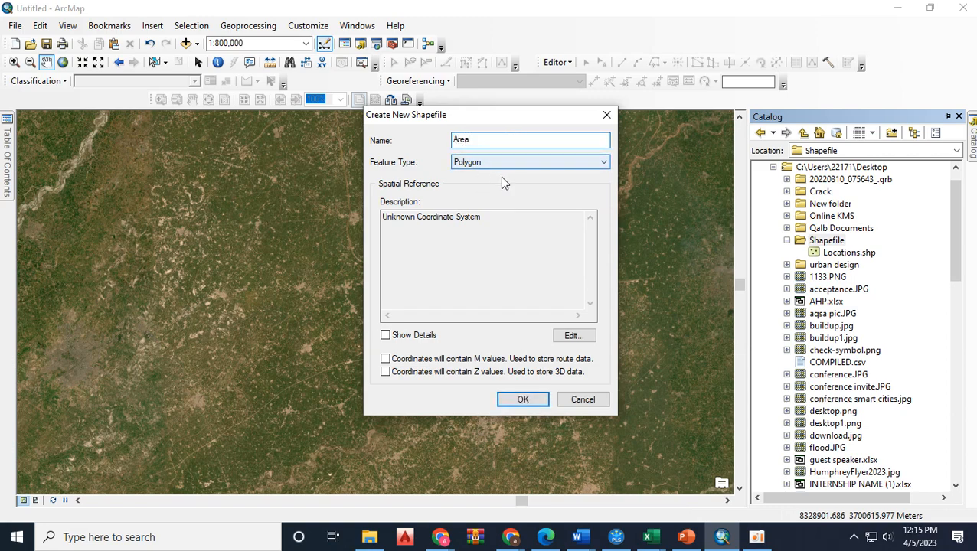
Import the coordinate system for Area from Locations.shp in the Desktop's Shapefile folder and create the shapefile.
{"action": "left_click", "coordinate": [562, 337]}
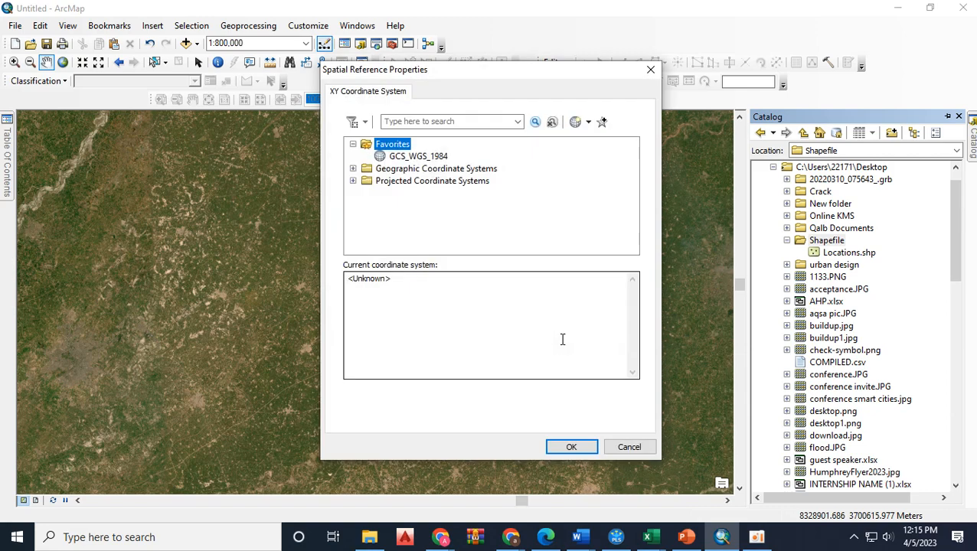
{"action": "left_click", "coordinate": [588, 123]}
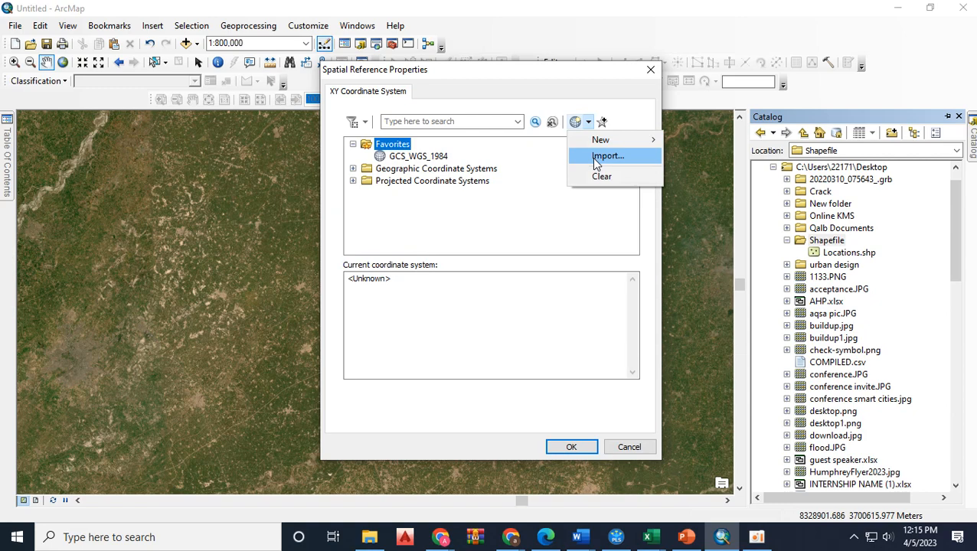
{"action": "left_click", "coordinate": [620, 156]}
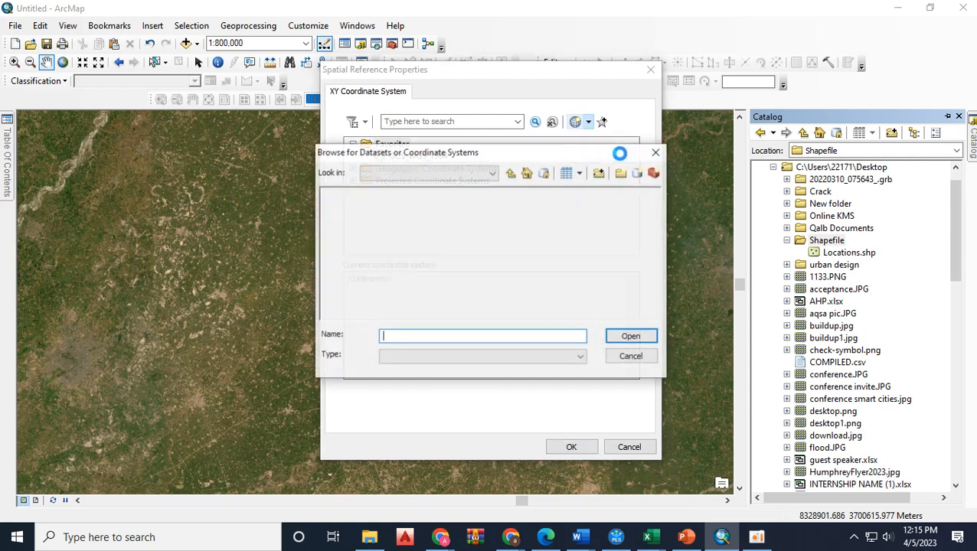
{"action": "left_click", "coordinate": [478, 174]}
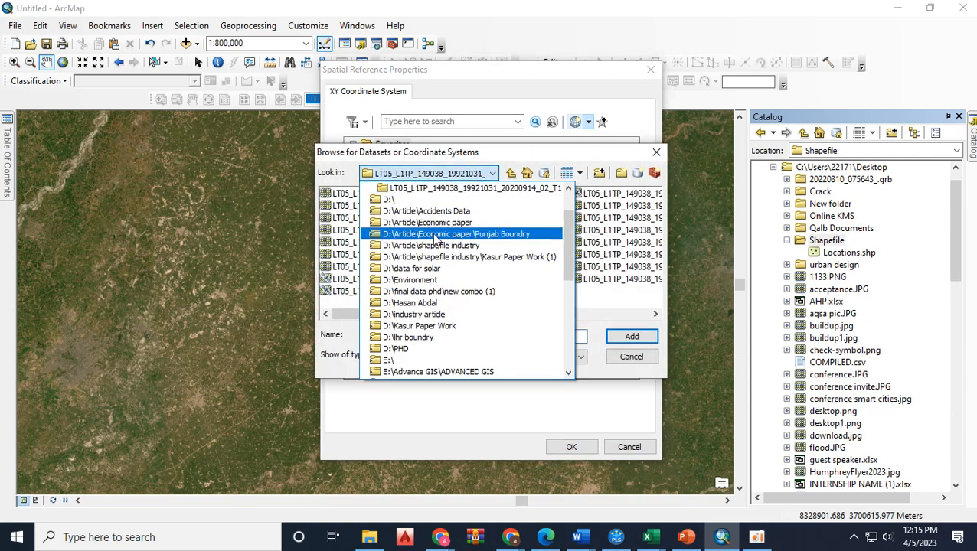
{"action": "scroll", "coordinate": [432, 229], "scroll_direction": "up", "scroll_amount": 2}
{"action": "left_click", "coordinate": [432, 201]}
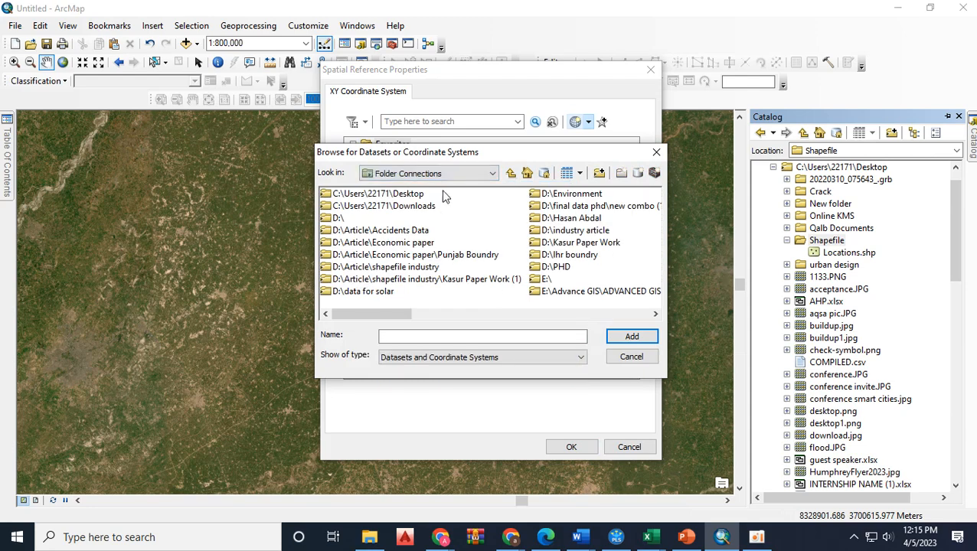
{"action": "double_click", "coordinate": [396, 196]}
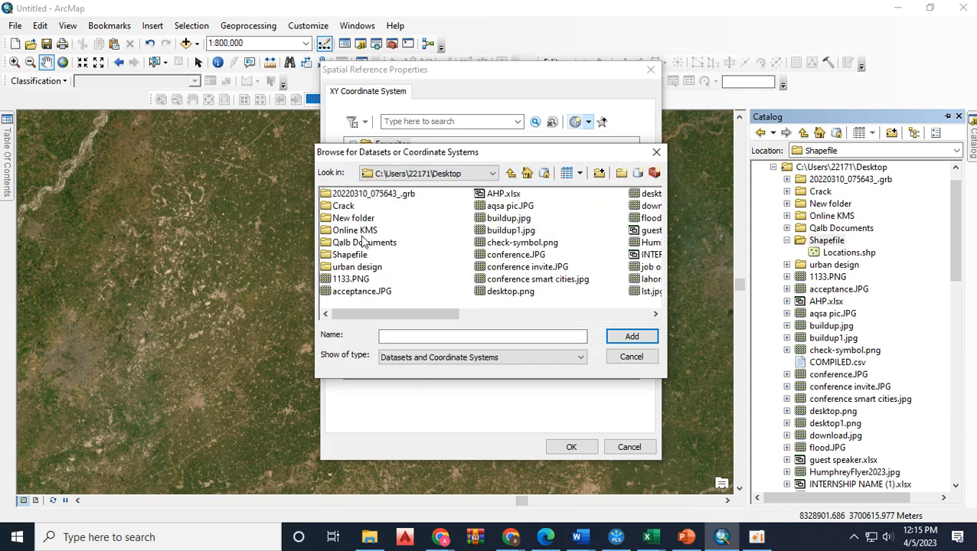
{"action": "double_click", "coordinate": [356, 257]}
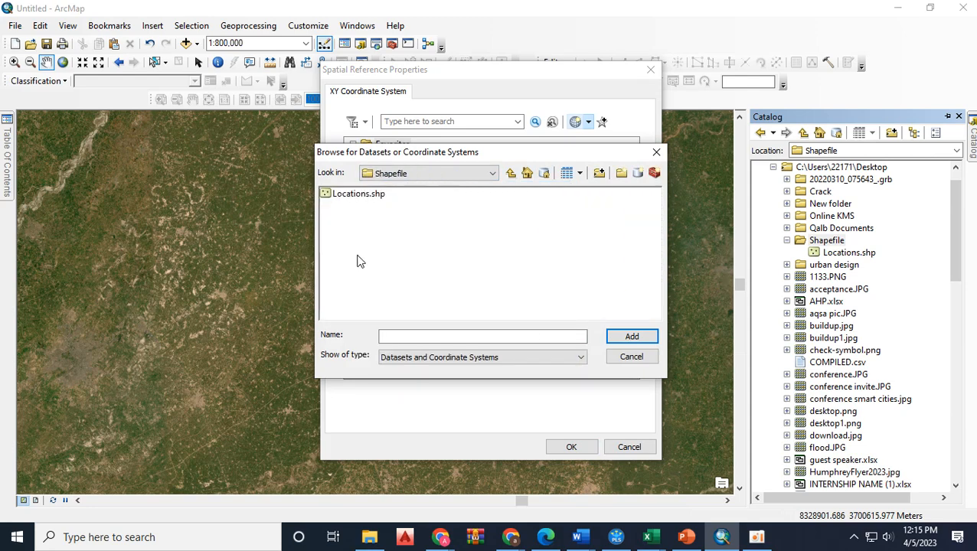
{"action": "left_click", "coordinate": [369, 197]}
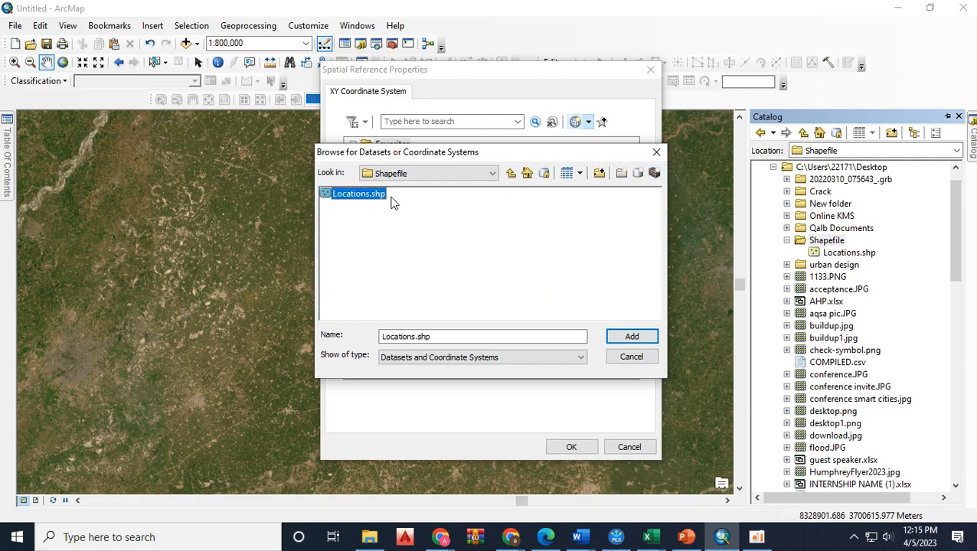
{"action": "left_click", "coordinate": [631, 337]}
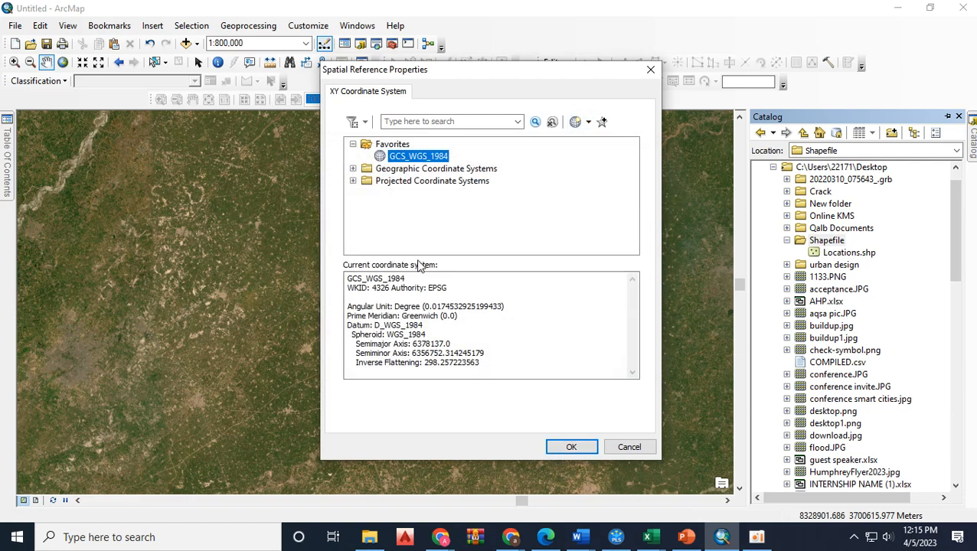
{"action": "left_click", "coordinate": [564, 447]}
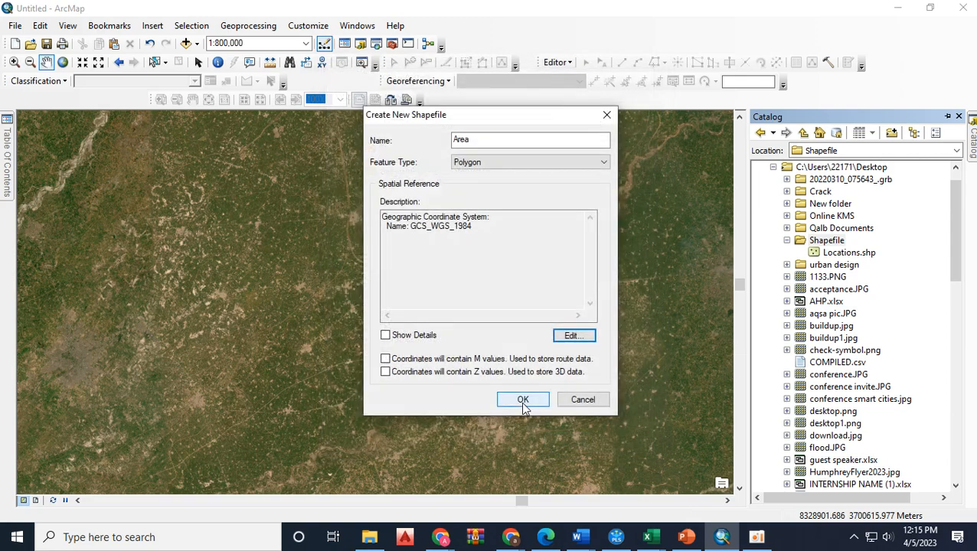
{"action": "left_click", "coordinate": [523, 399]}
{"action": "mouse_move", "coordinate": [4, 126]}
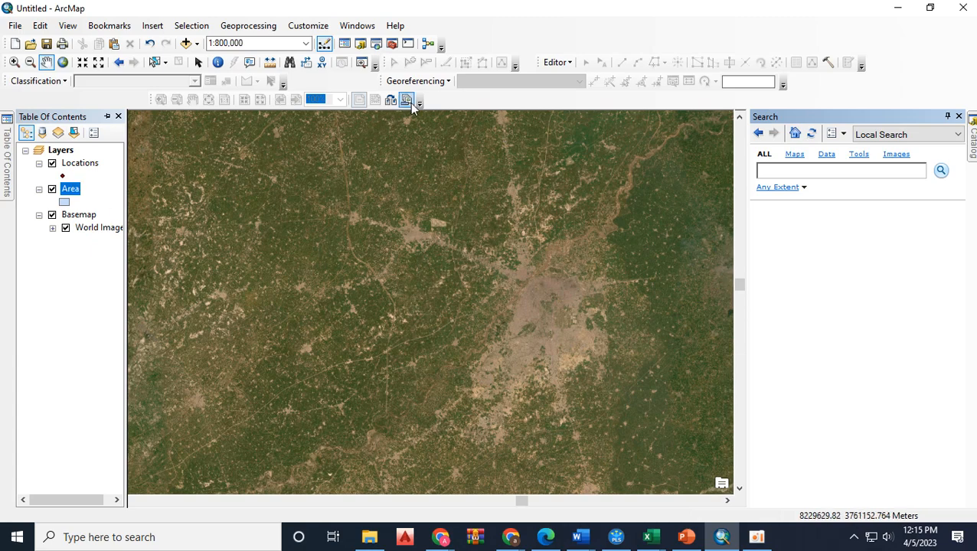
Hide the Editor toolbar and show it again.
{"action": "left_click", "coordinate": [551, 62]}
{"action": "left_click", "coordinate": [543, 61]}
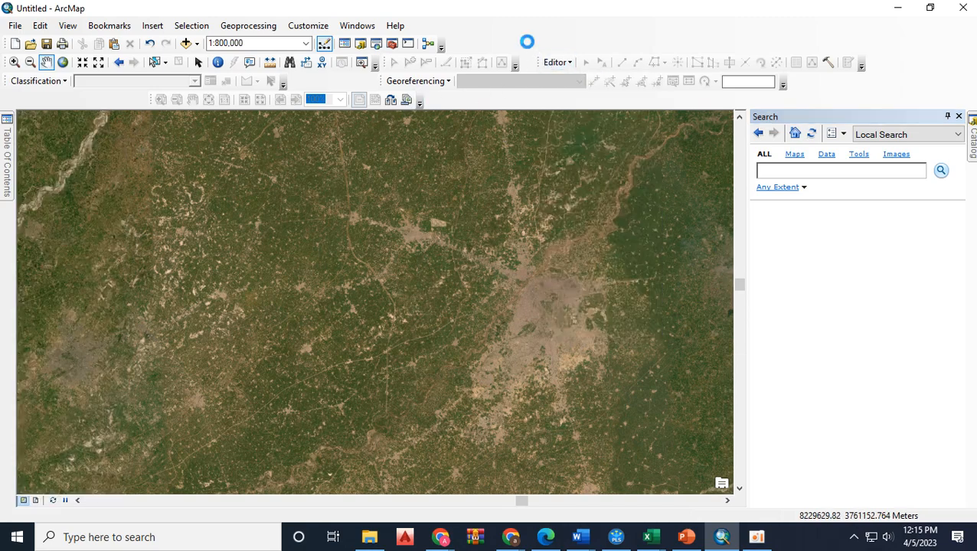
{"action": "right_click", "coordinate": [528, 43]}
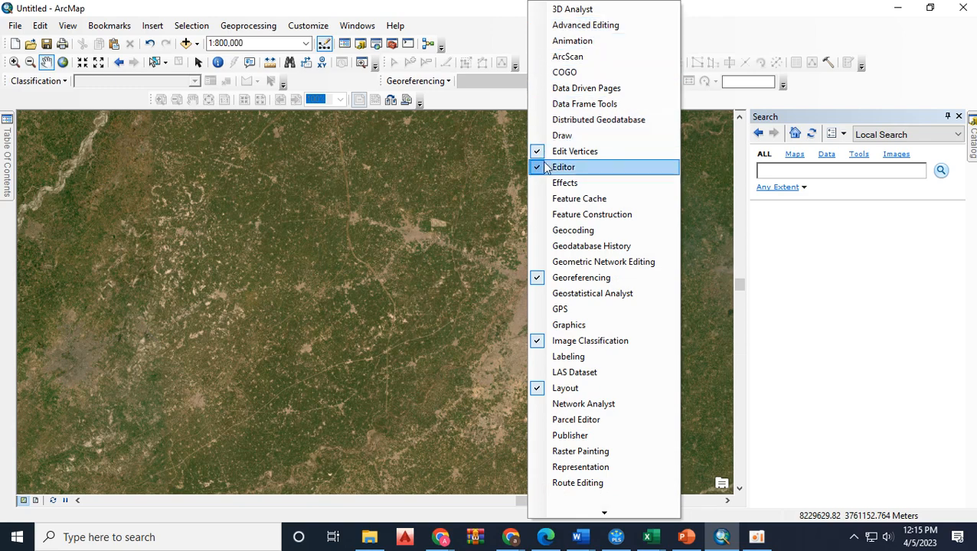
{"action": "left_click", "coordinate": [539, 167]}
{"action": "right_click", "coordinate": [547, 54]}
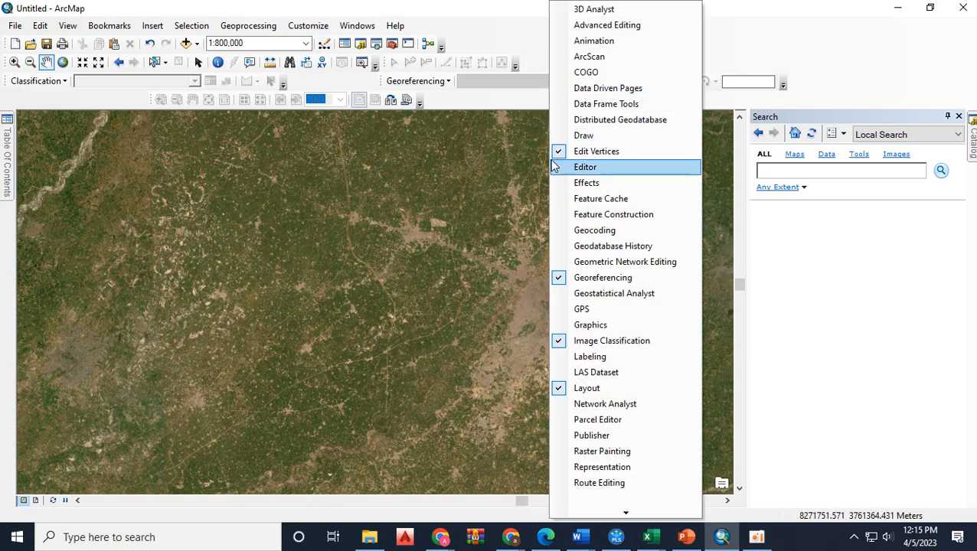
{"action": "left_click", "coordinate": [564, 167]}
Start an edit session despite the spatial reference warnings and show the Create Features templates in place of the Search pane.
{"action": "left_click", "coordinate": [566, 64]}
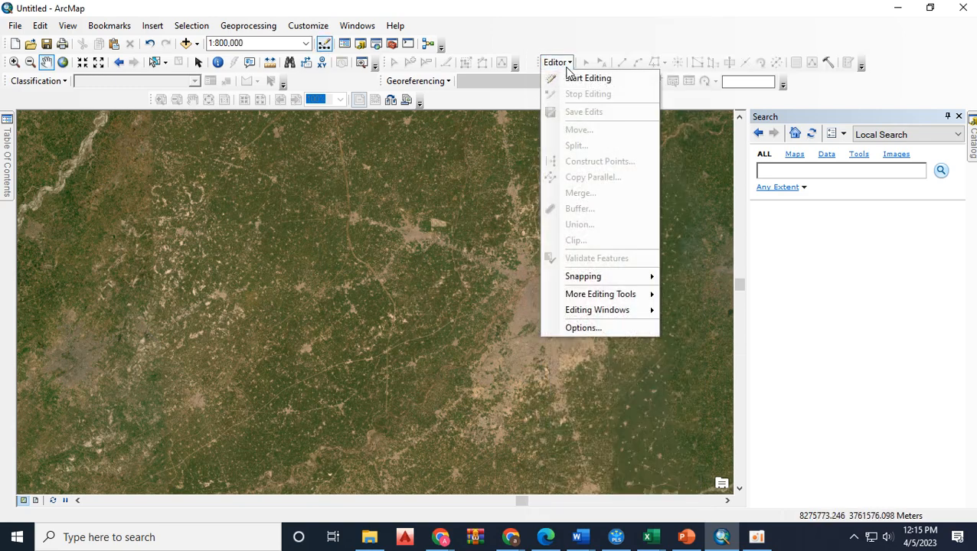
{"action": "left_click", "coordinate": [570, 79]}
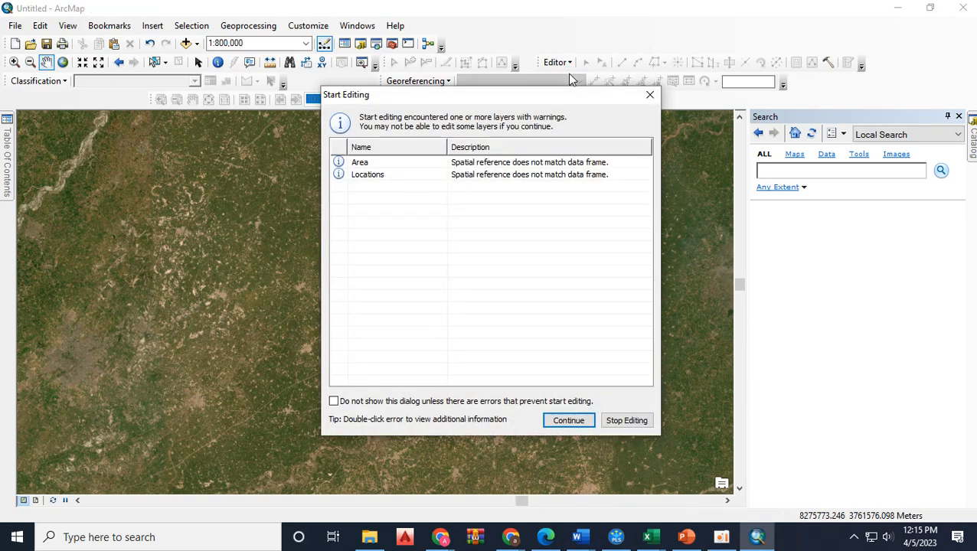
{"action": "left_click", "coordinate": [569, 420]}
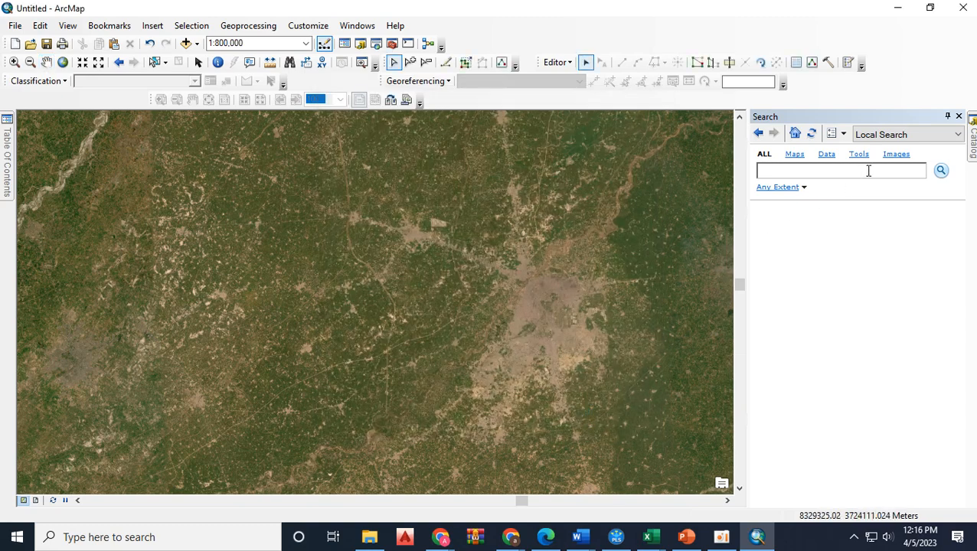
{"action": "left_click", "coordinate": [848, 63]}
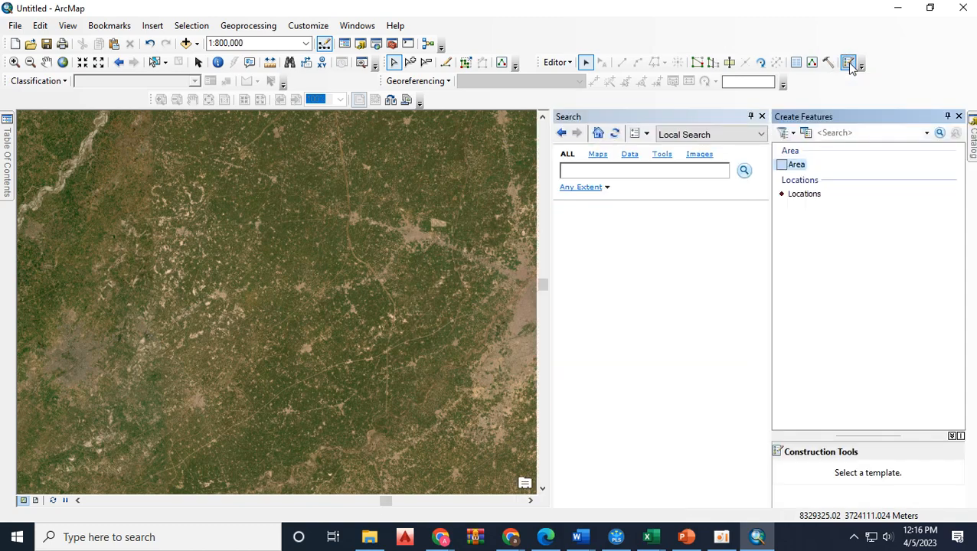
{"action": "left_click", "coordinate": [762, 116]}
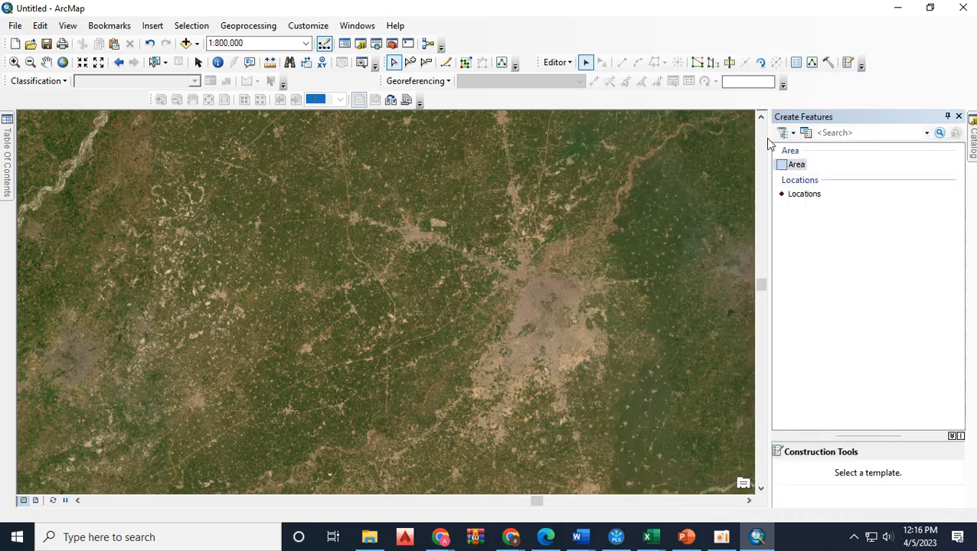
Draw an Area polygon with a perimeter of about 178 km around the large city on the imagery, using the Polygon construction tool.
{"action": "left_click", "coordinate": [796, 165]}
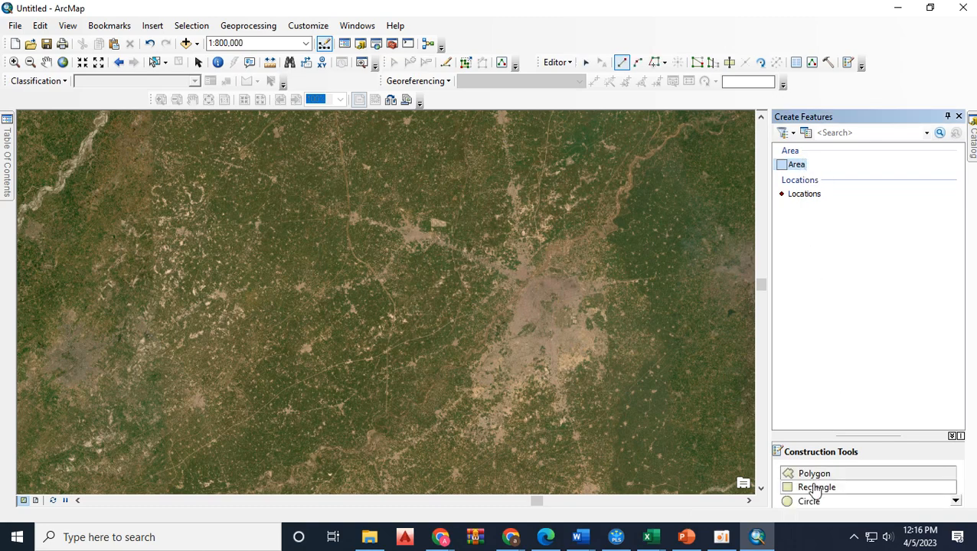
{"action": "left_click", "coordinate": [834, 474]}
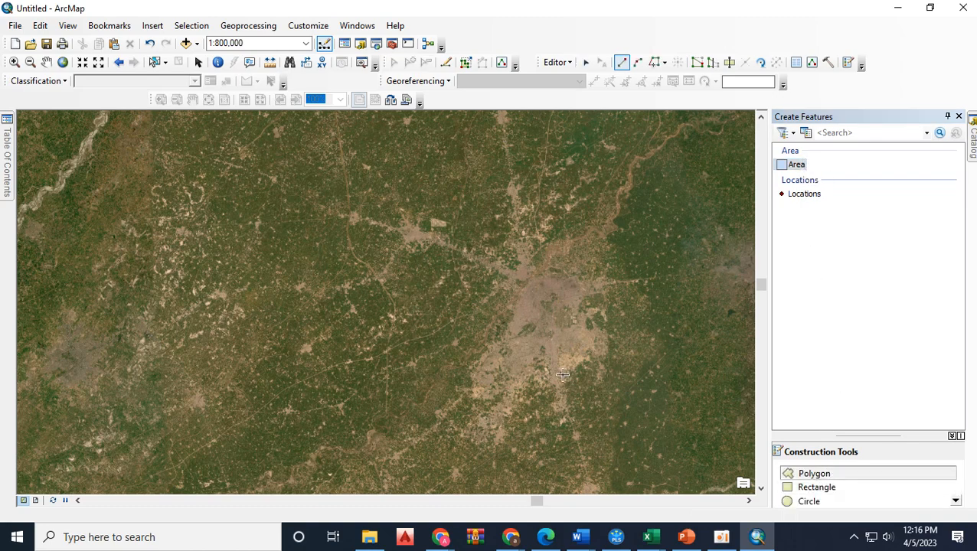
{"action": "left_click", "coordinate": [511, 254]}
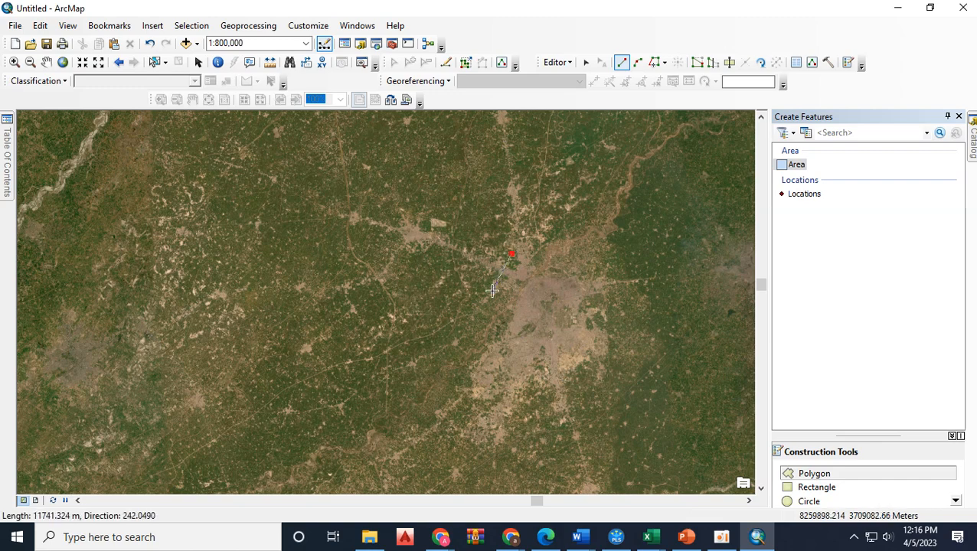
{"action": "left_click", "coordinate": [516, 297]}
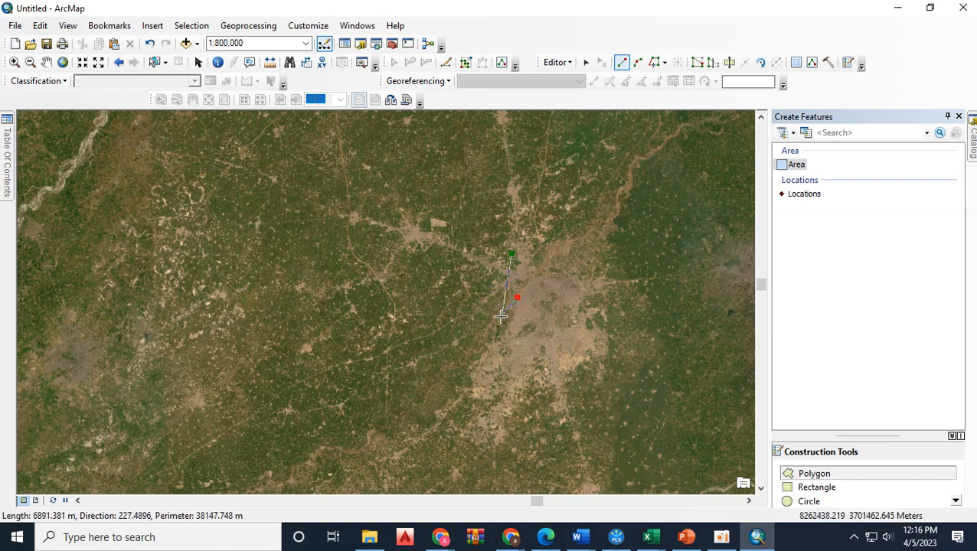
{"action": "left_click", "coordinate": [499, 335]}
{"action": "left_click", "coordinate": [472, 364]}
{"action": "left_click", "coordinate": [473, 398]}
{"action": "left_click", "coordinate": [487, 433]}
{"action": "left_click", "coordinate": [524, 421]}
{"action": "left_click", "coordinate": [542, 383]}
{"action": "left_click", "coordinate": [563, 409]}
{"action": "left_click", "coordinate": [586, 353]}
{"action": "left_click", "coordinate": [632, 301]}
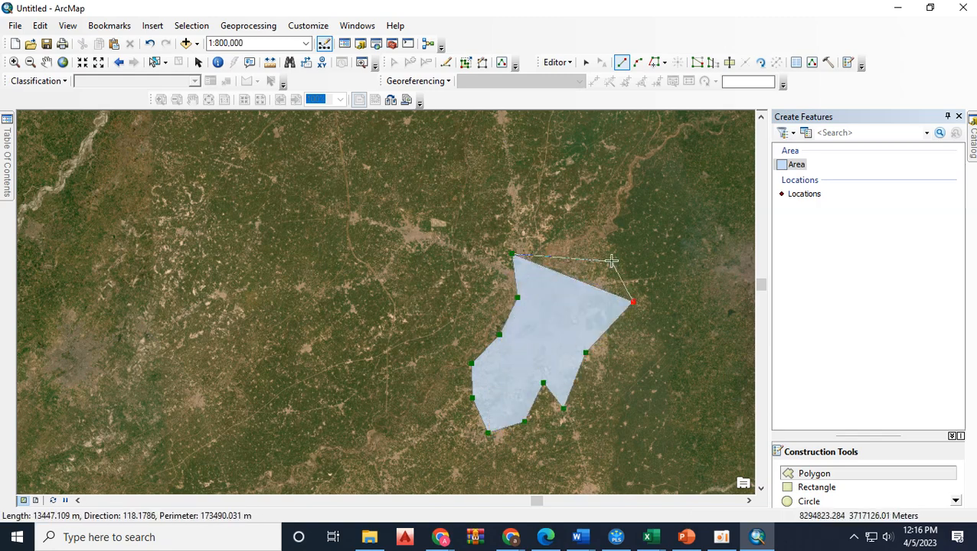
{"action": "left_click", "coordinate": [611, 261]}
{"action": "left_click", "coordinate": [578, 233]}
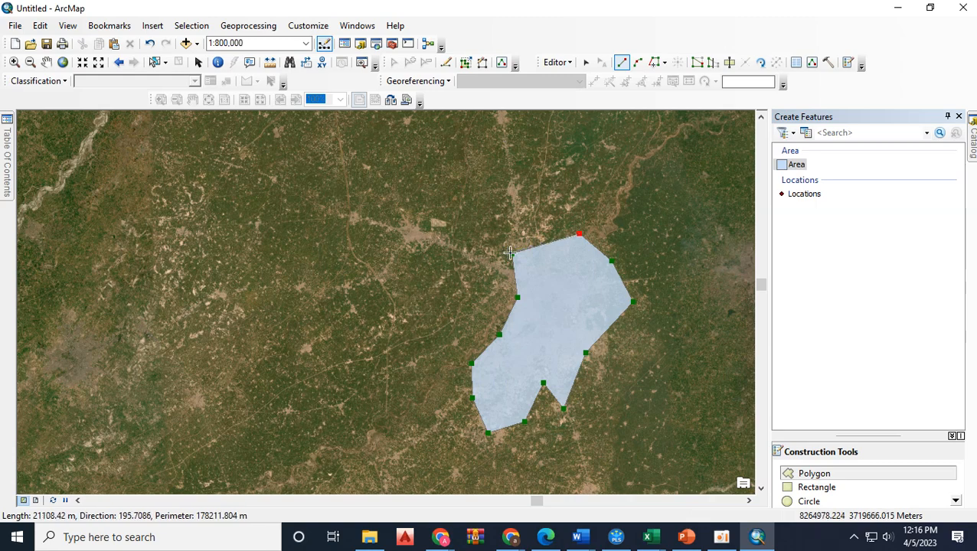
{"action": "double_click", "coordinate": [514, 252]}
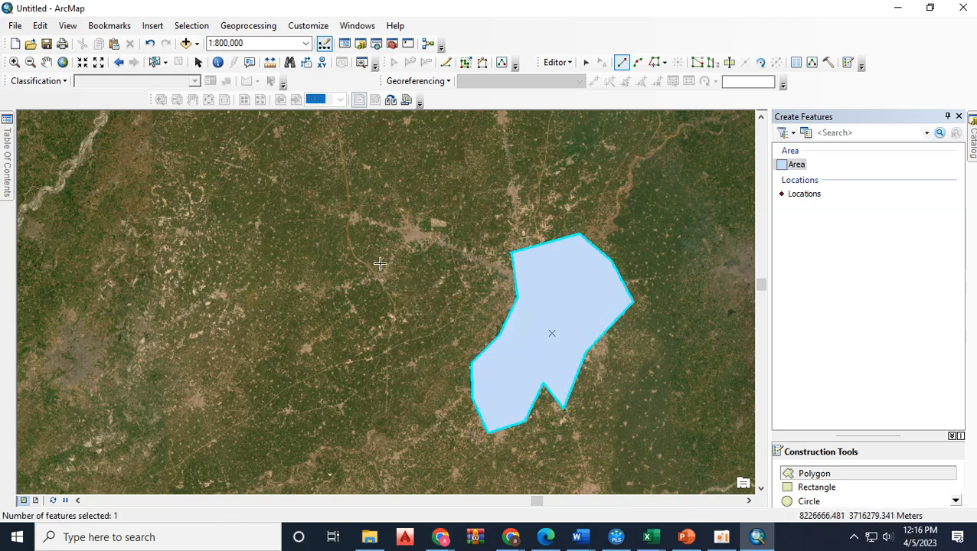
Draw a second, small five-sided Area polygon around the town northwest of the large city.
{"action": "left_click", "coordinate": [388, 226]}
{"action": "left_click", "coordinate": [422, 250]}
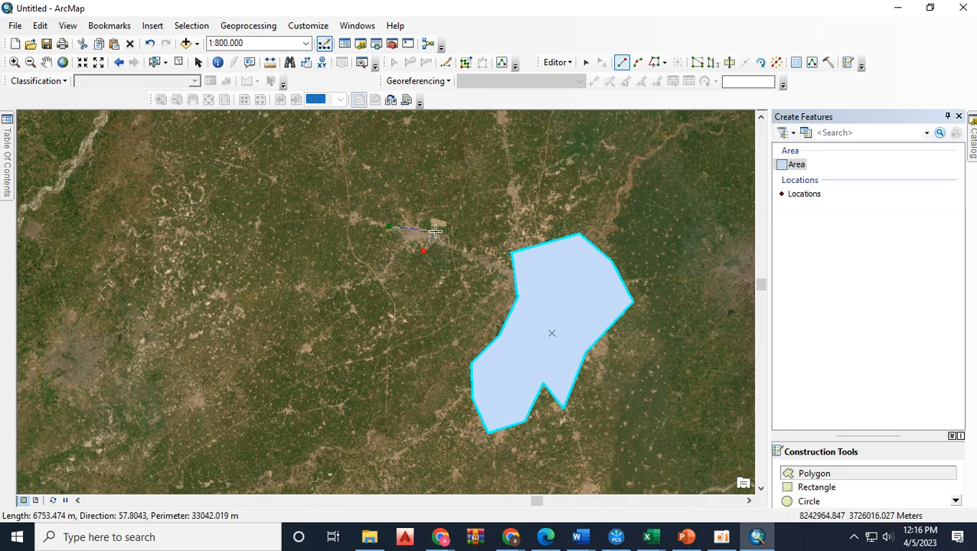
{"action": "left_click", "coordinate": [438, 226]}
{"action": "left_click", "coordinate": [415, 212]}
{"action": "double_click", "coordinate": [399, 211]}
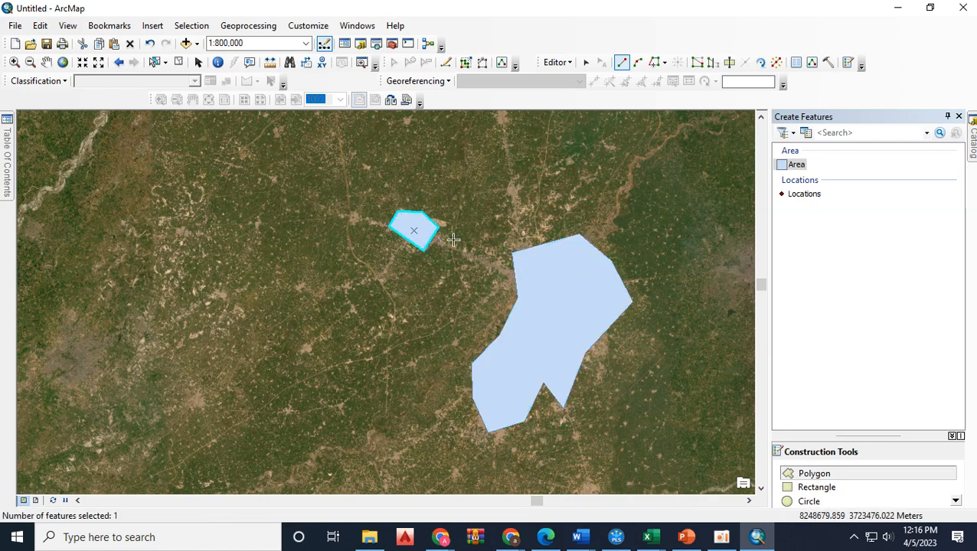
Save the Area polygon edits and stop the edit session.
{"action": "left_click", "coordinate": [556, 62]}
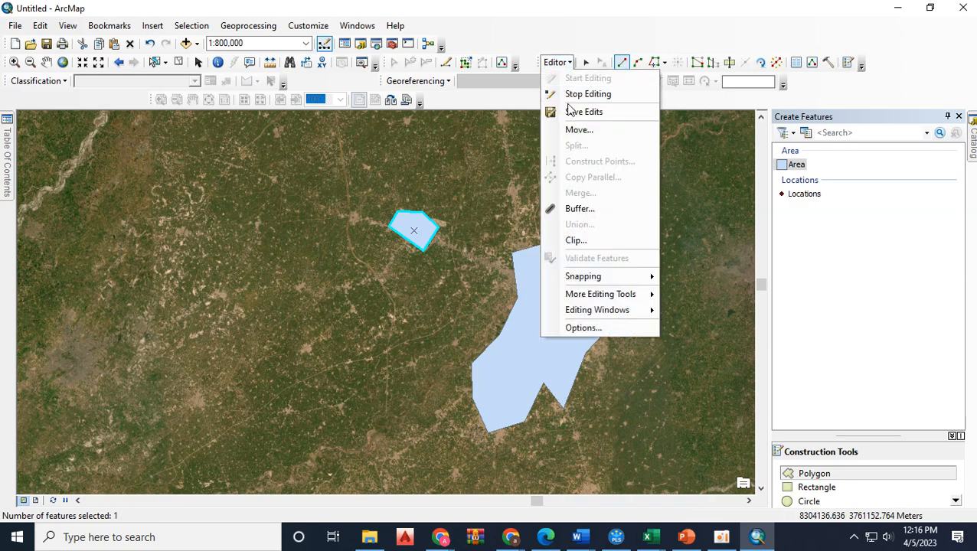
{"action": "left_click", "coordinate": [570, 111]}
{"action": "left_click", "coordinate": [559, 63]}
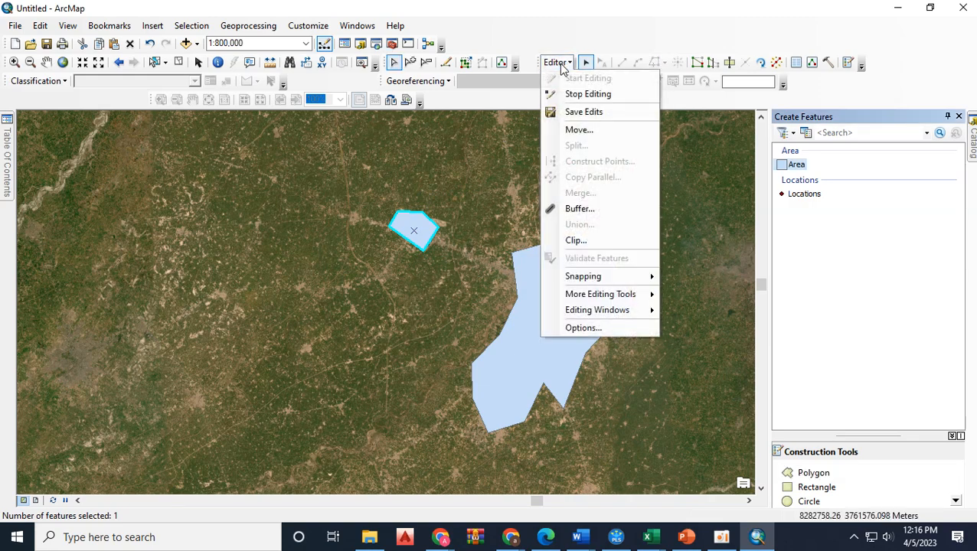
{"action": "left_click", "coordinate": [578, 94]}
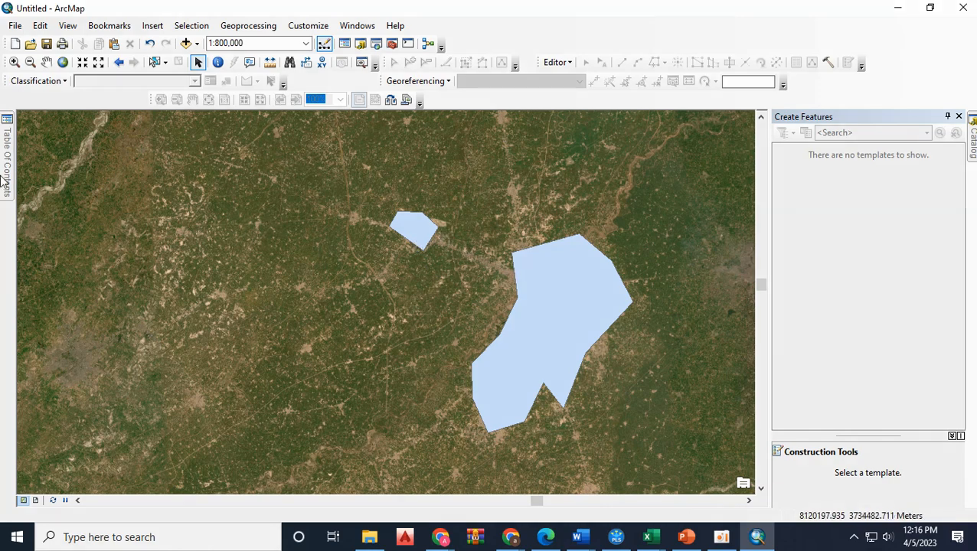
Symbolize the Area layer with the Hollow style, a red outline and an outline width of 1.
{"action": "mouse_move", "coordinate": [5, 181]}
{"action": "left_click", "coordinate": [66, 202]}
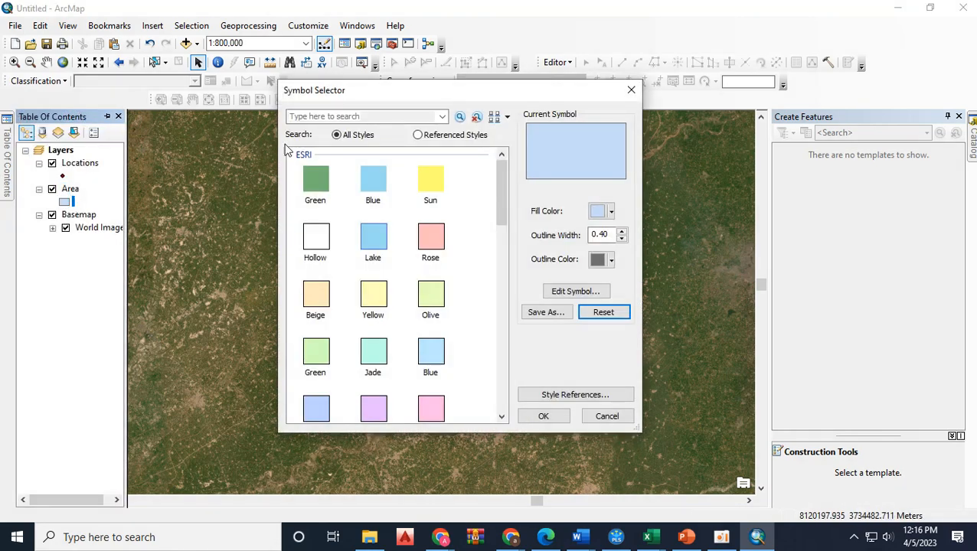
{"action": "left_click", "coordinate": [316, 239]}
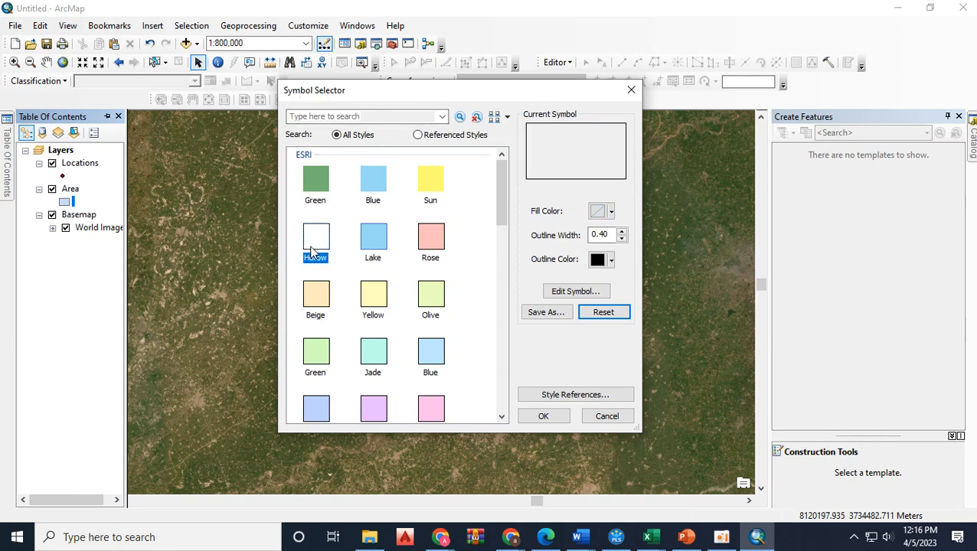
{"action": "left_click", "coordinate": [610, 260]}
{"action": "left_click", "coordinate": [605, 340]}
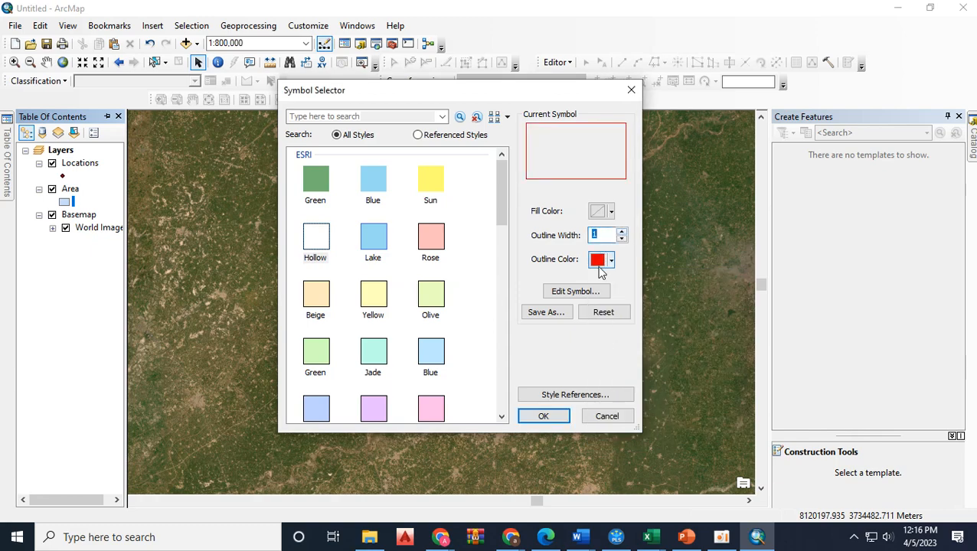
{"action": "left_click", "coordinate": [544, 415]}
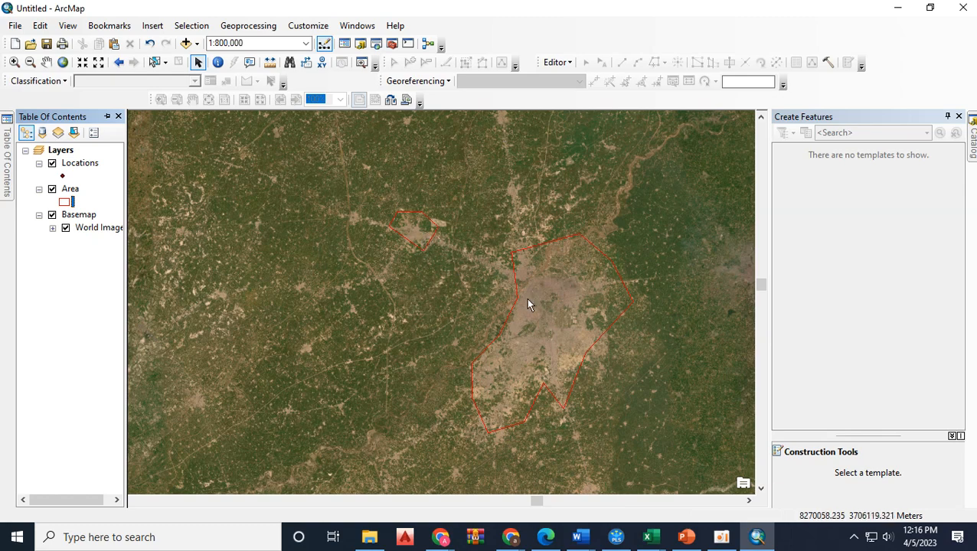
Start a new edit session and continue despite the spatial reference warnings for Area and Locations.
{"action": "left_click", "coordinate": [972, 142]}
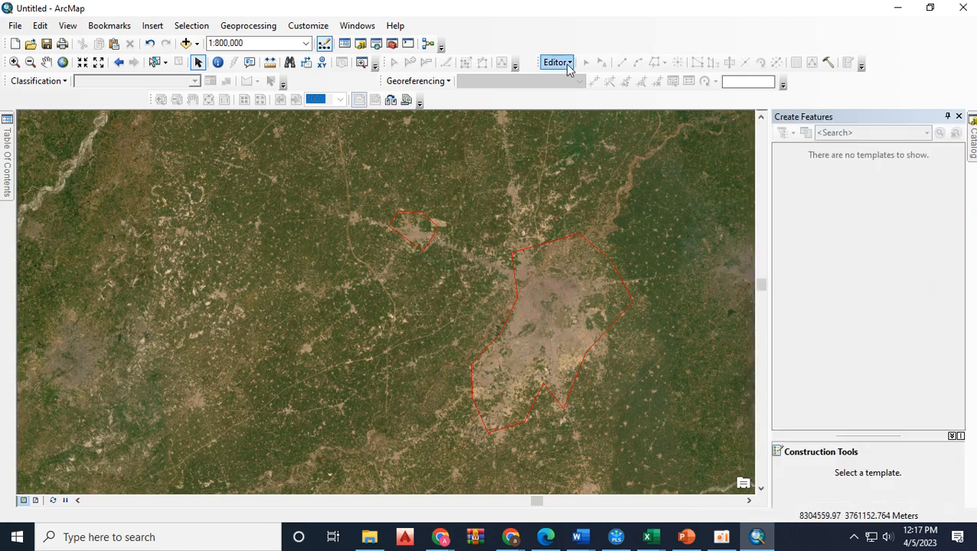
{"action": "left_click", "coordinate": [565, 64]}
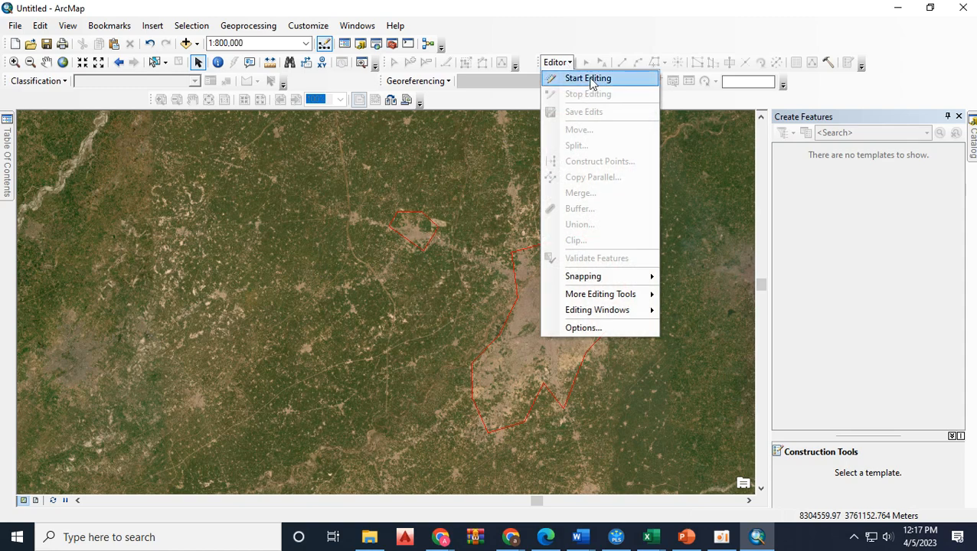
{"action": "left_click", "coordinate": [586, 79]}
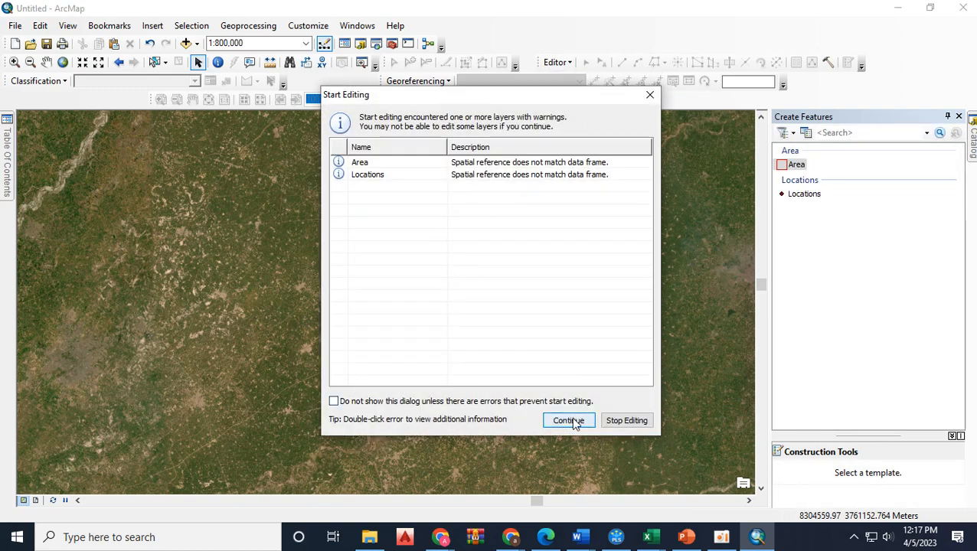
{"action": "left_click", "coordinate": [568, 420]}
Using the Point construction tool, place Locations points on the airport runway and at the circular park southwest of it.
{"action": "left_click", "coordinate": [800, 194]}
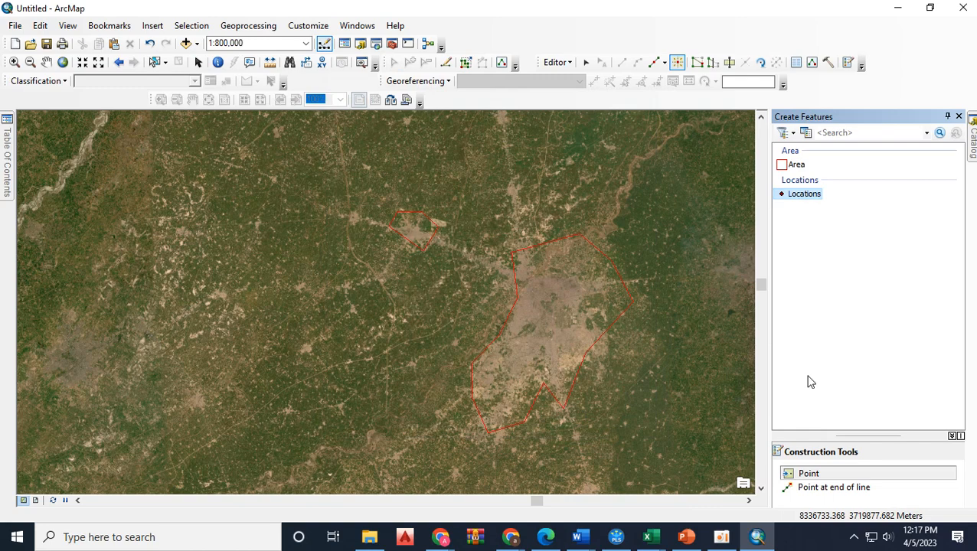
{"action": "left_click", "coordinate": [812, 473]}
{"action": "scroll", "coordinate": [586, 353], "scroll_direction": "up", "scroll_amount": 6}
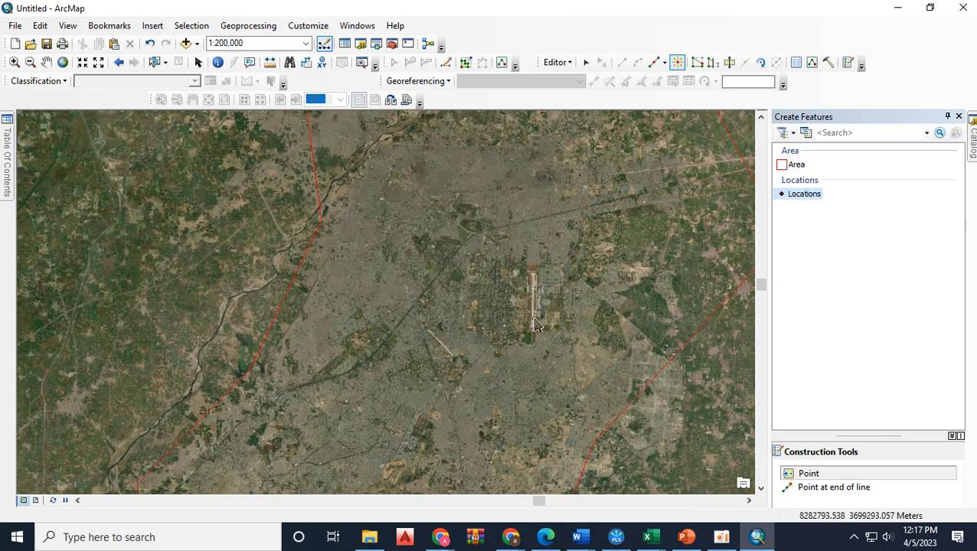
{"action": "left_click", "coordinate": [534, 312]}
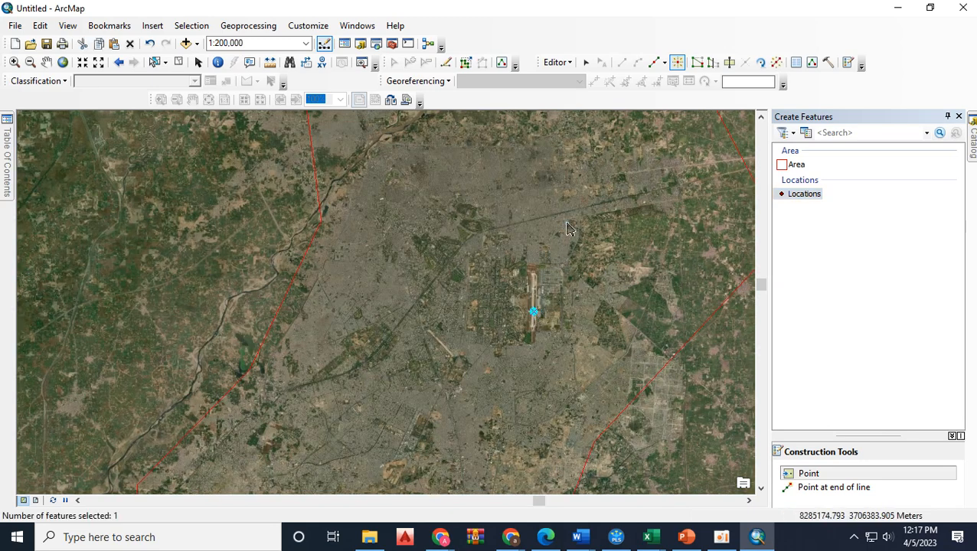
{"action": "left_click", "coordinate": [414, 366]}
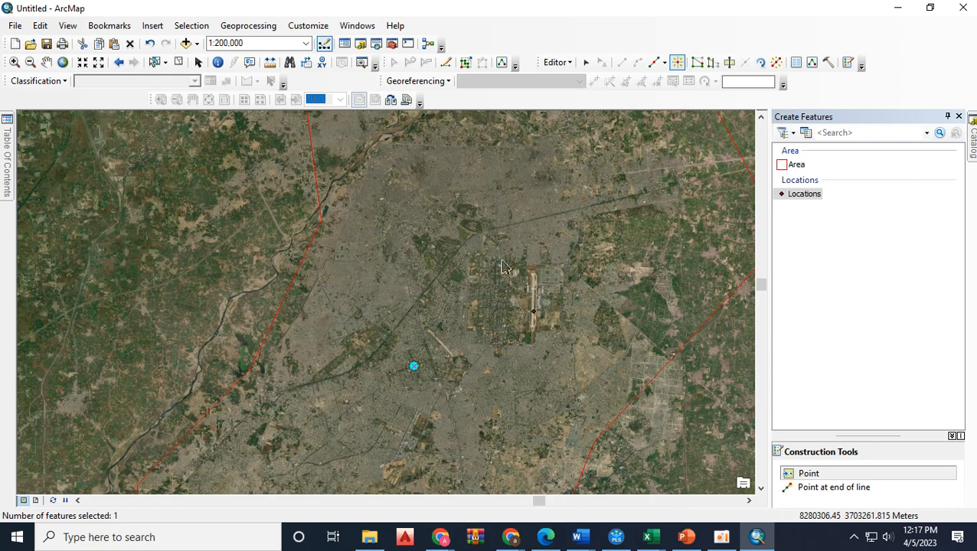
{"action": "scroll", "coordinate": [474, 334], "scroll_direction": "up", "scroll_amount": 1}
{"action": "key", "text": "ctrl+z"}
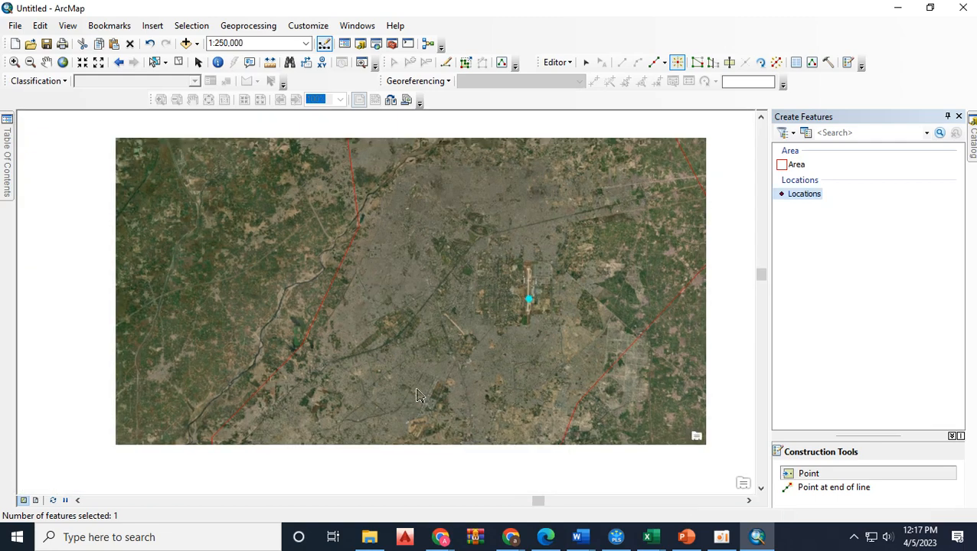
{"action": "scroll", "coordinate": [412, 413], "scroll_direction": "down", "scroll_amount": 2}
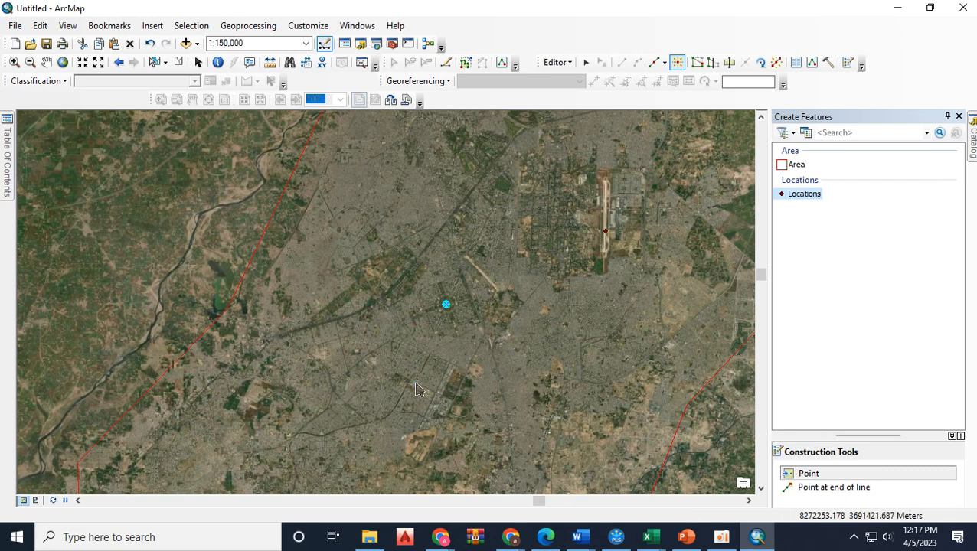
Place Locations points southwest of the circular park, in the green park on the eastern Area boundary, and just west of that green park.
{"action": "left_click", "coordinate": [415, 383]}
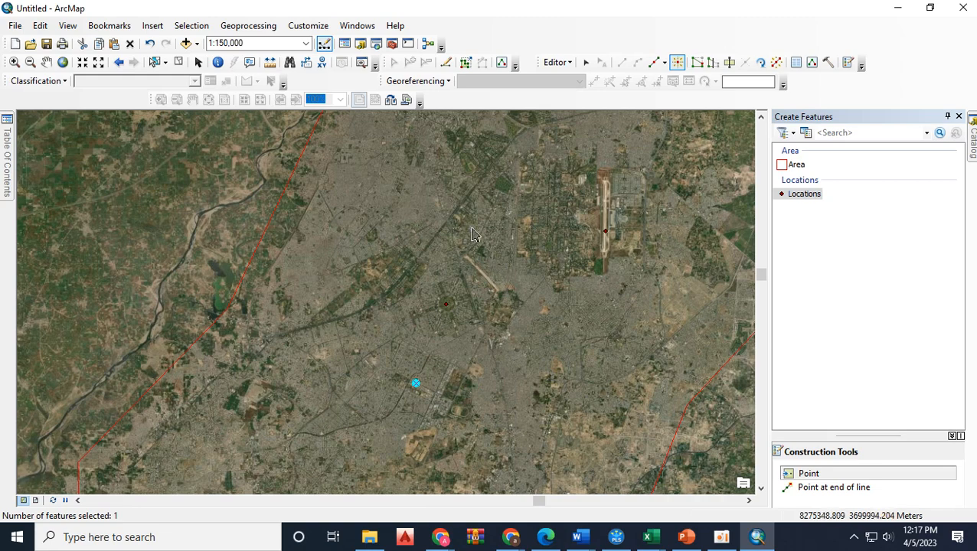
{"action": "scroll", "coordinate": [473, 235], "scroll_direction": "up", "scroll_amount": 1}
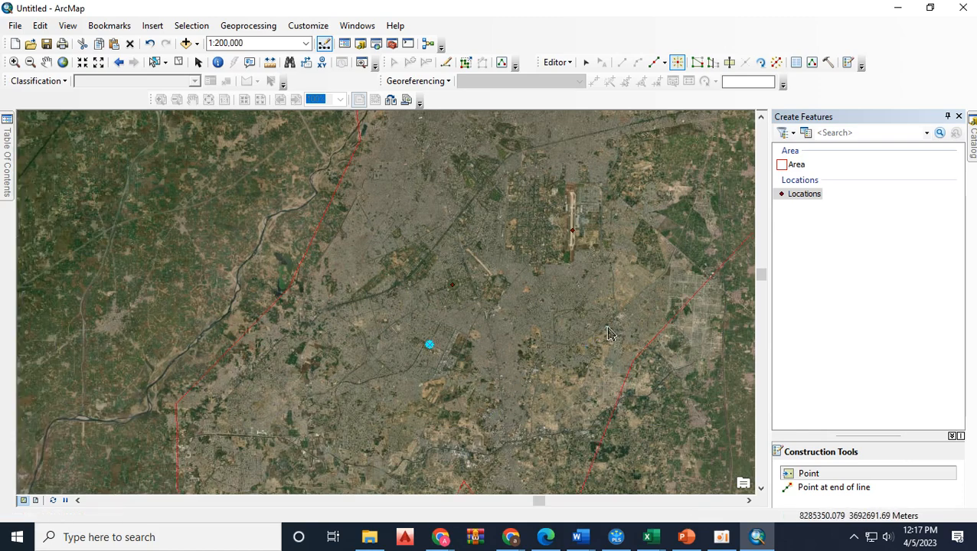
{"action": "scroll", "coordinate": [616, 326], "scroll_direction": "down", "scroll_amount": 3}
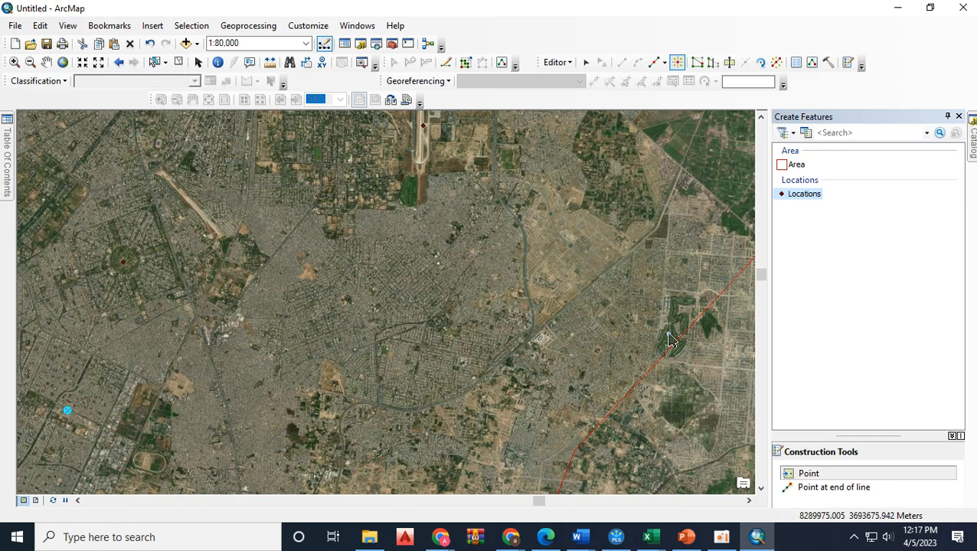
{"action": "left_click", "coordinate": [668, 335]}
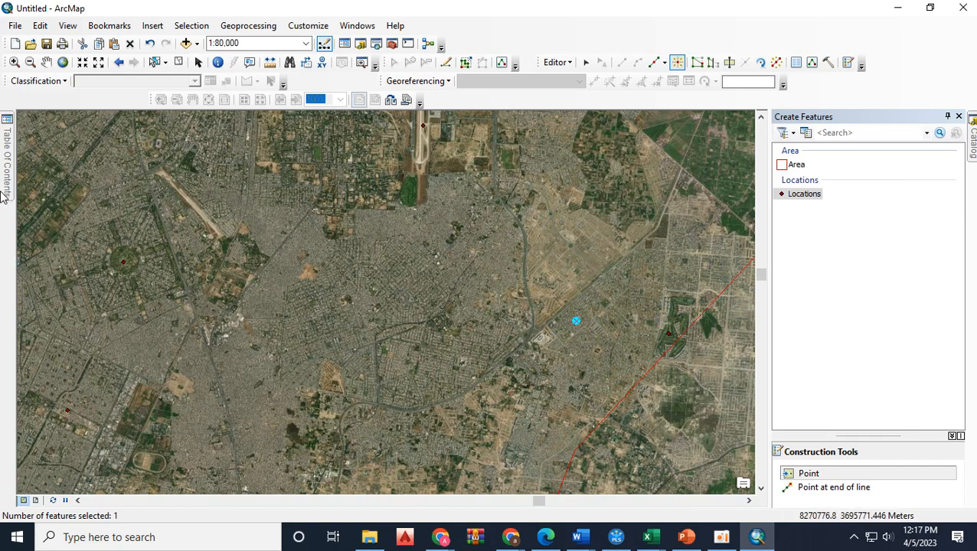
Save the new Locations points and end the edit session.
{"action": "left_click", "coordinate": [555, 63]}
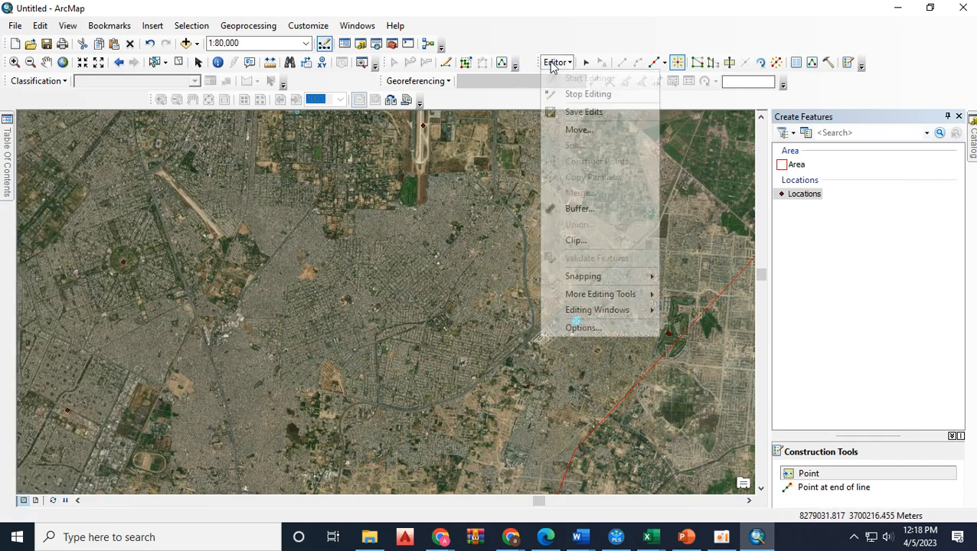
{"action": "left_click", "coordinate": [564, 95]}
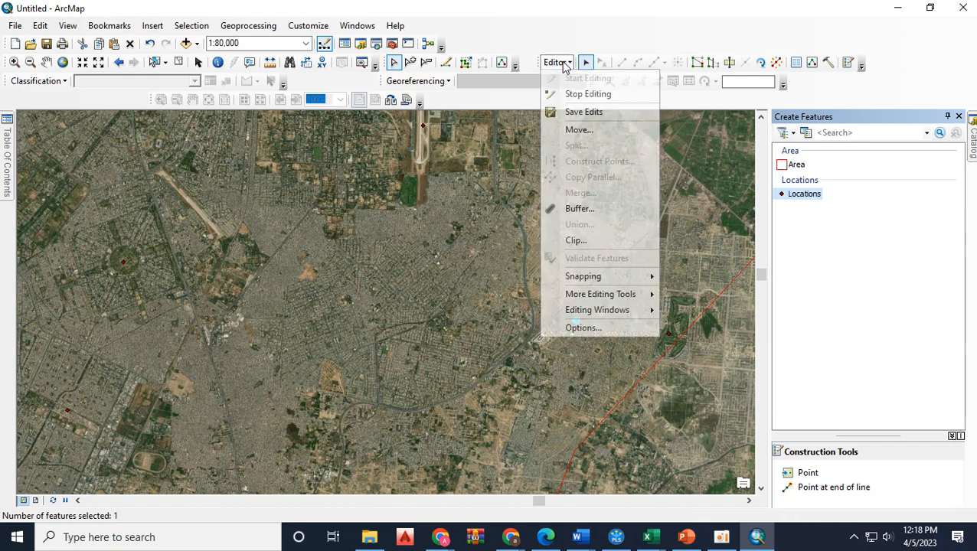
{"action": "left_click", "coordinate": [566, 95]}
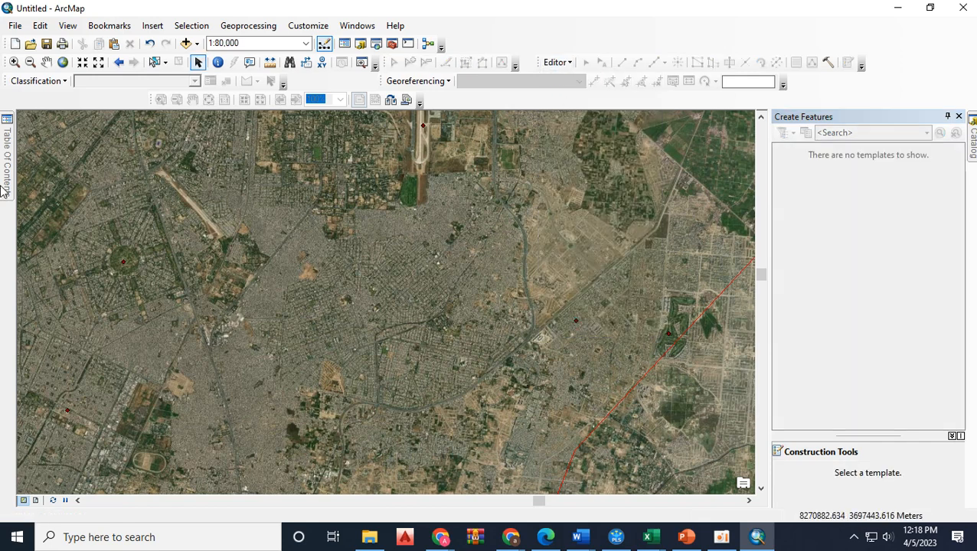
Open the Locations attribute table and zoom the map to the first point record, on the airport.
{"action": "mouse_move", "coordinate": [4, 192]}
{"action": "left_click", "coordinate": [80, 165]}
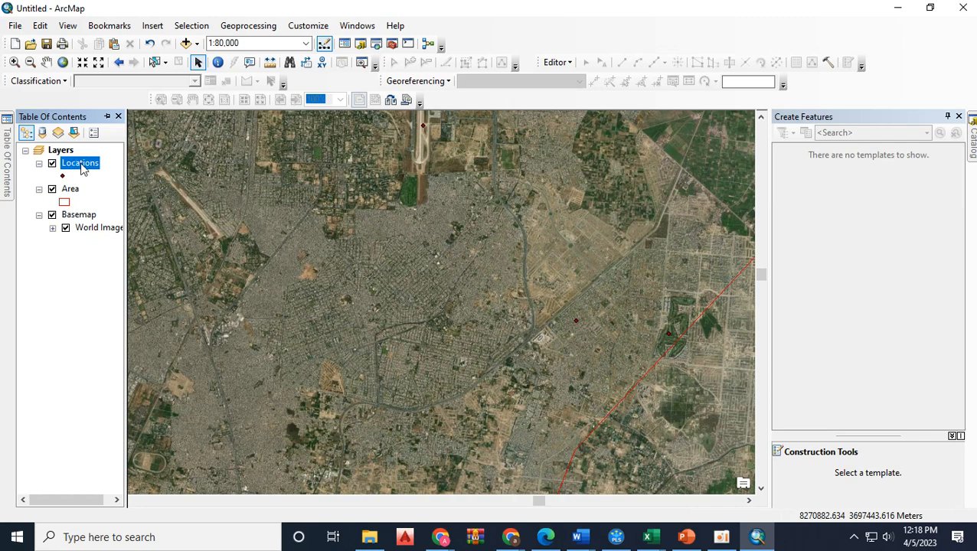
{"action": "right_click", "coordinate": [83, 169]}
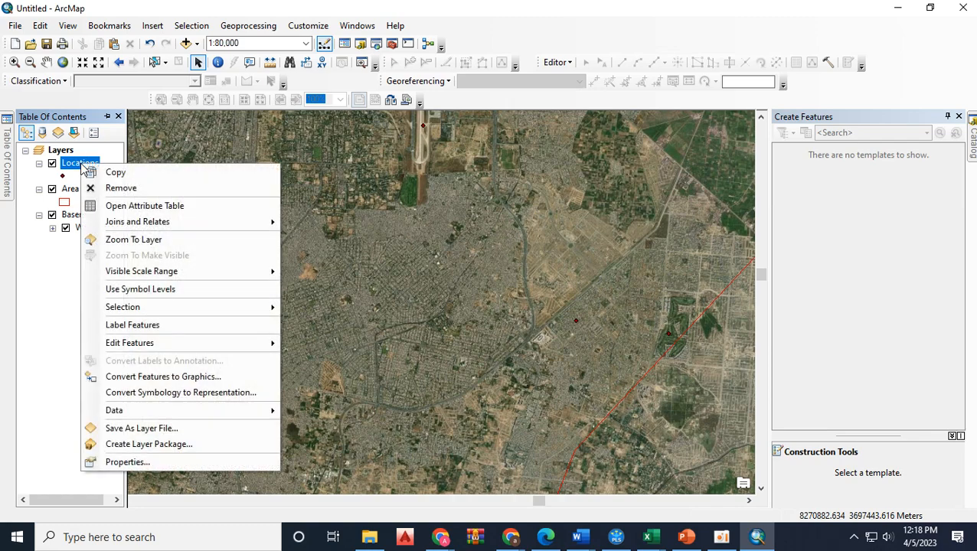
{"action": "left_click", "coordinate": [179, 206]}
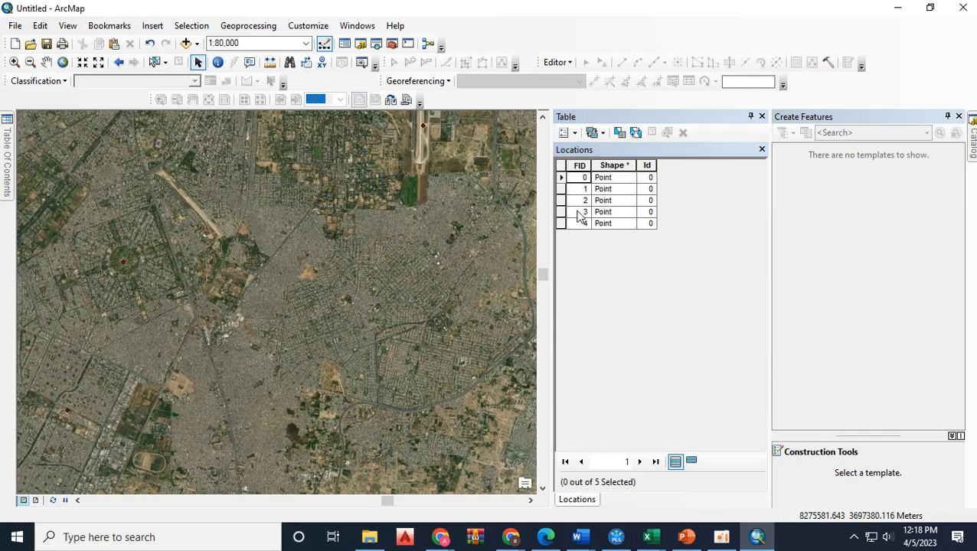
{"action": "double_click", "coordinate": [561, 178]}
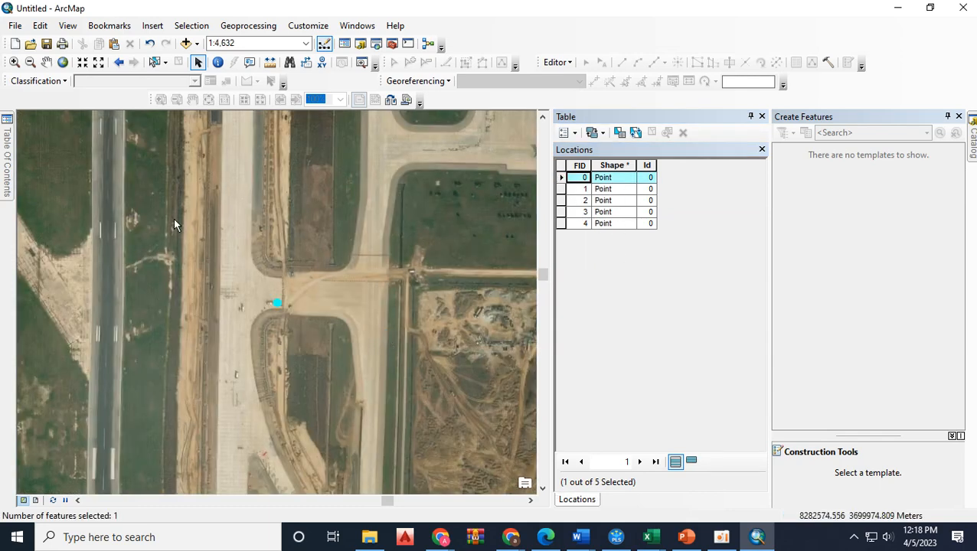
{"action": "scroll", "coordinate": [339, 307], "scroll_direction": "up", "scroll_amount": 2}
{"action": "scroll", "coordinate": [338, 307], "scroll_direction": "down", "scroll_amount": 5}
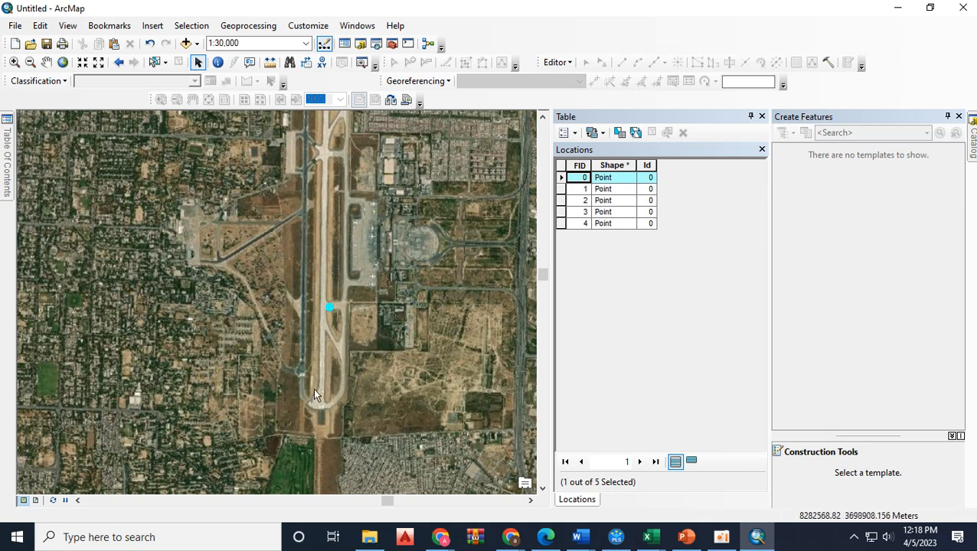
End the edit session and add a Text field named Land use to the Locations table, accepting the rename to Land_use.
{"action": "left_click", "coordinate": [564, 63]}
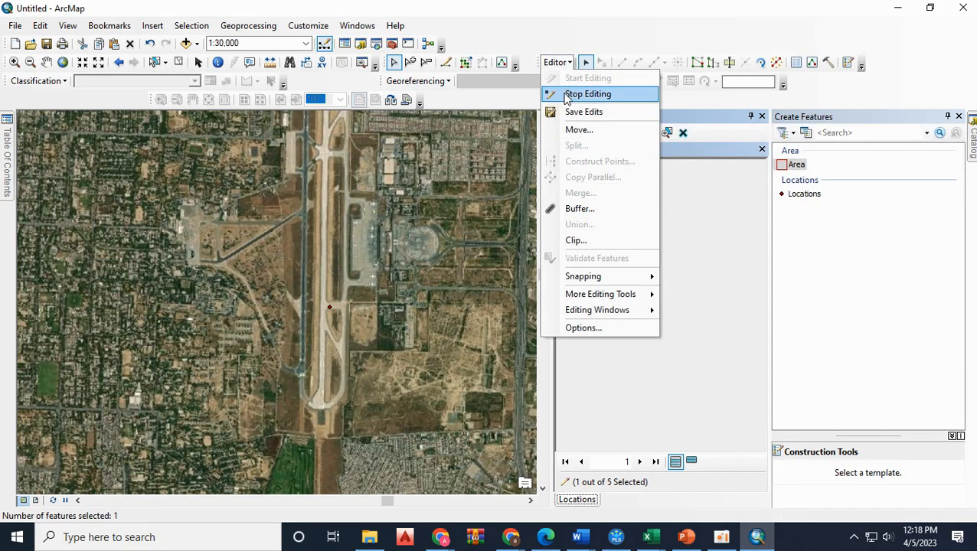
{"action": "left_click", "coordinate": [564, 94]}
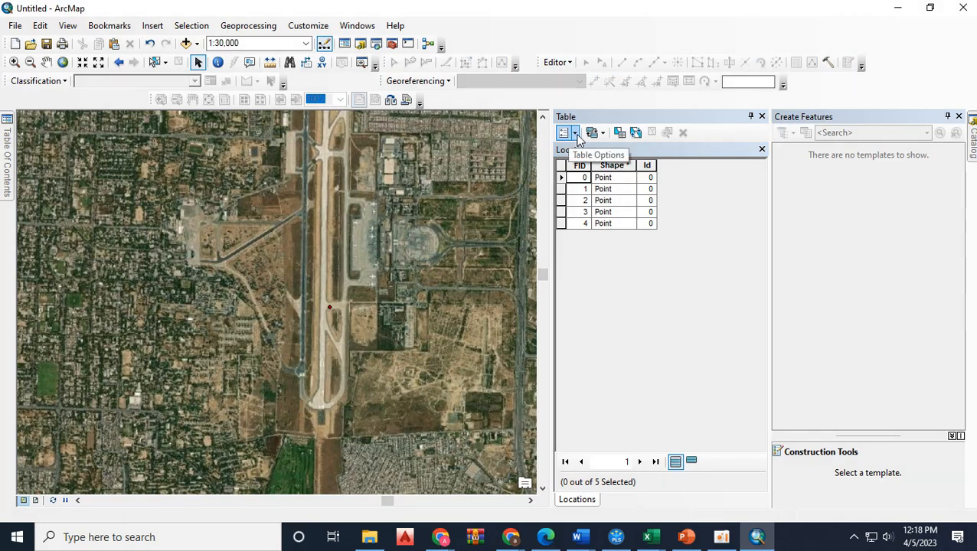
{"action": "left_click", "coordinate": [574, 134]}
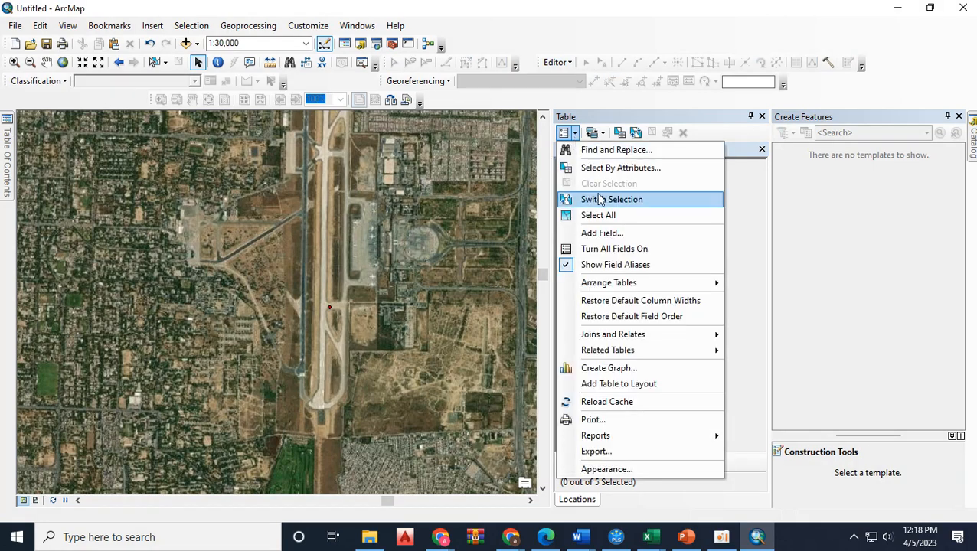
{"action": "left_click", "coordinate": [604, 233]}
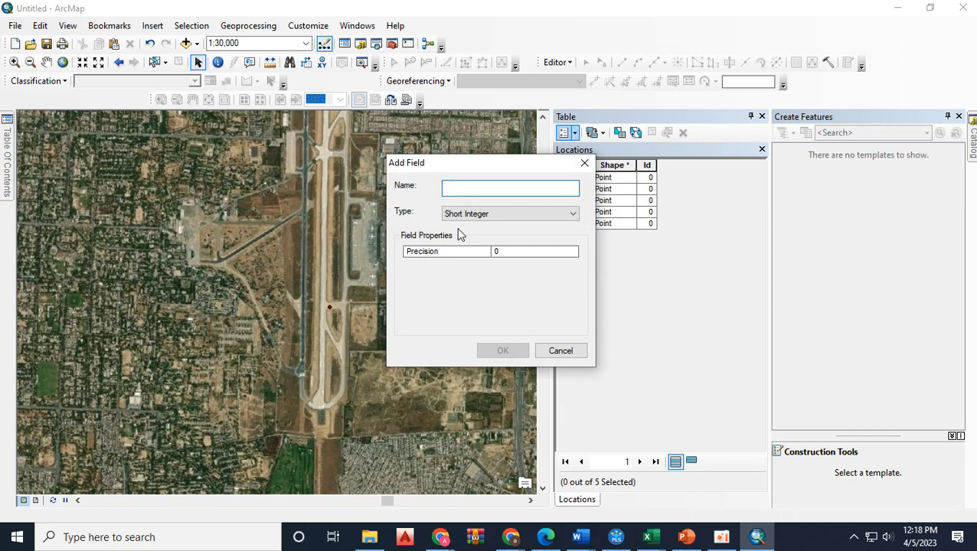
{"action": "type", "text": "Land use"}
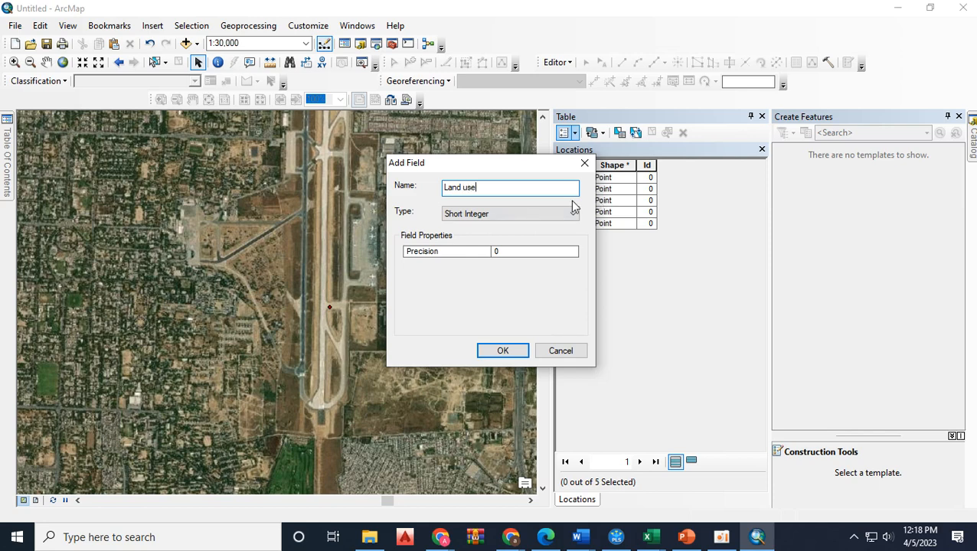
{"action": "left_click", "coordinate": [541, 217]}
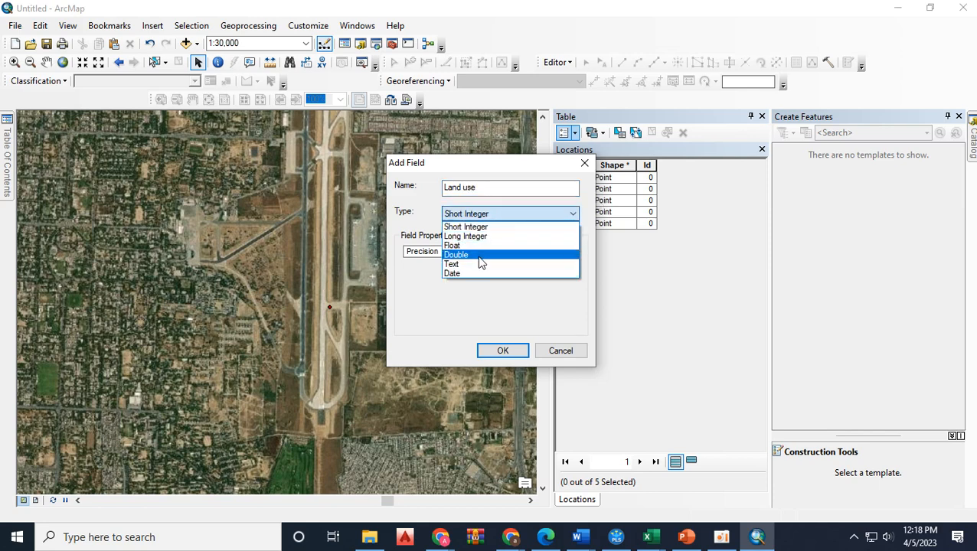
{"action": "left_click", "coordinate": [479, 264]}
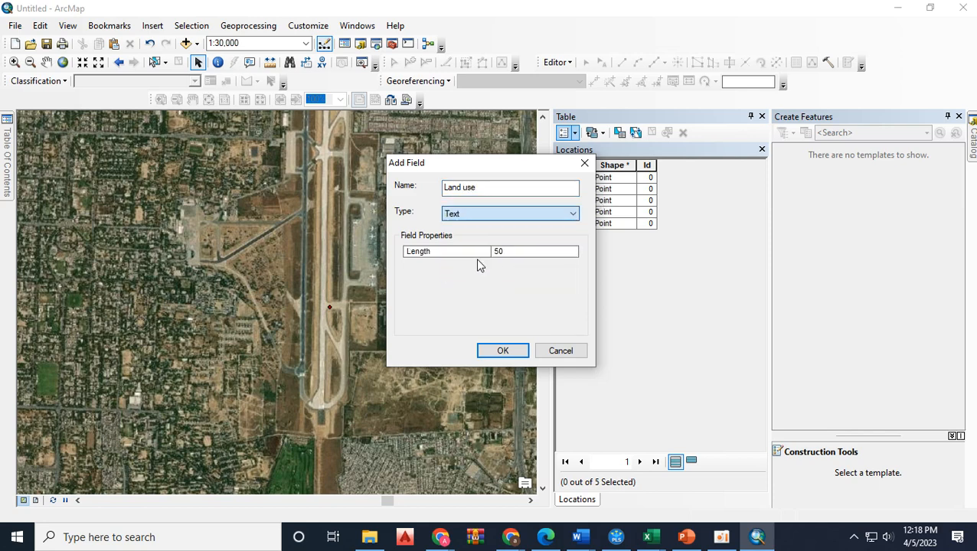
{"action": "left_click", "coordinate": [503, 350]}
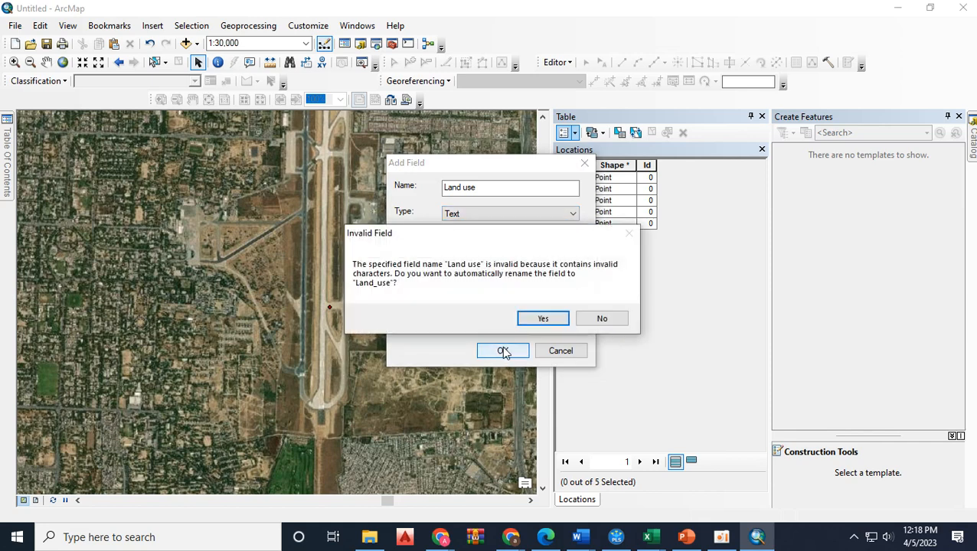
{"action": "left_click", "coordinate": [541, 320]}
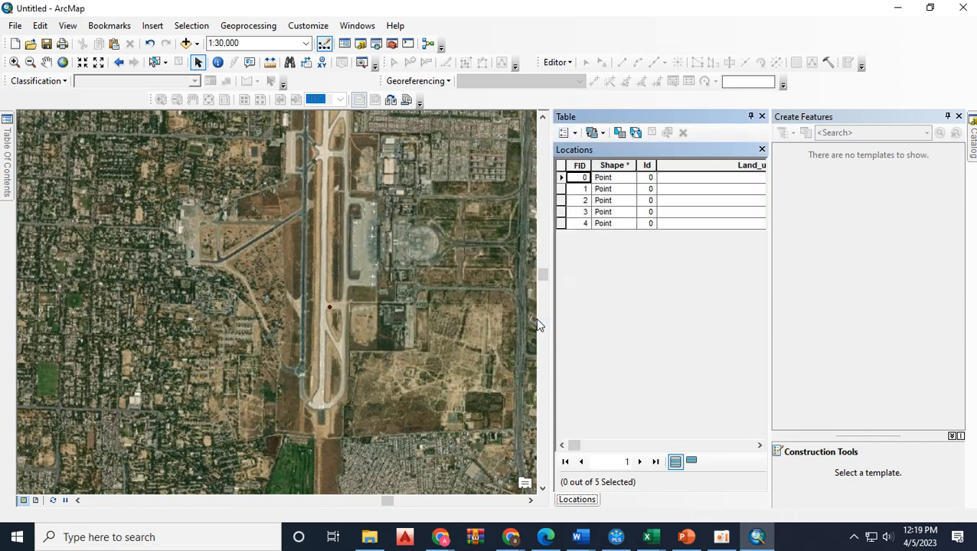
Start an edit session despite the spatial reference warnings and set the first Locations record's Land_use to Airport.
{"action": "left_click", "coordinate": [760, 445]}
{"action": "left_click", "coordinate": [759, 444]}
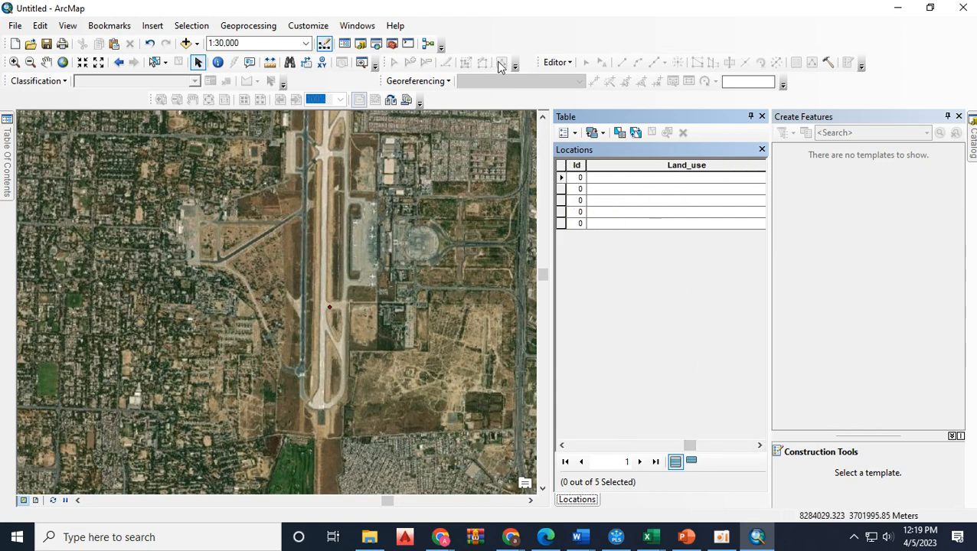
{"action": "left_click", "coordinate": [563, 61]}
{"action": "left_click", "coordinate": [570, 77]}
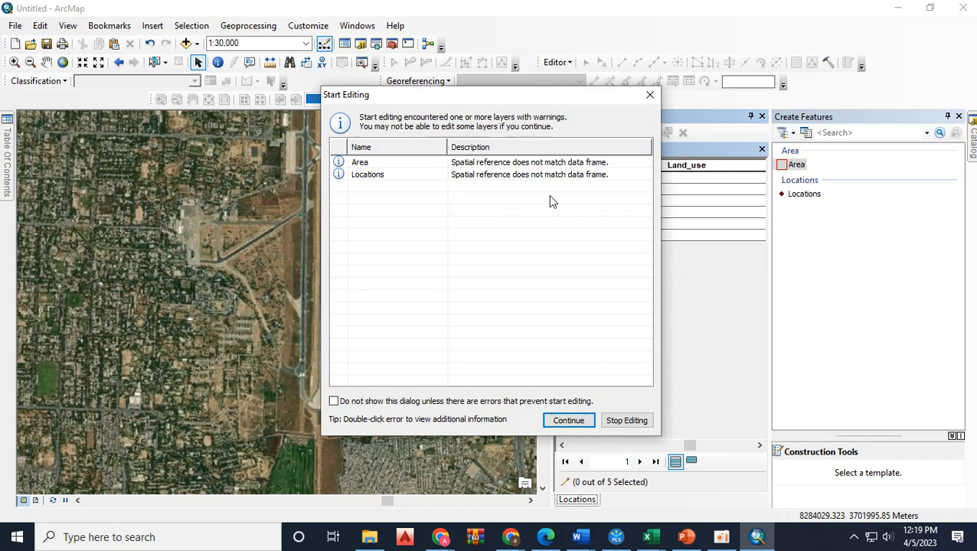
{"action": "left_click", "coordinate": [569, 420]}
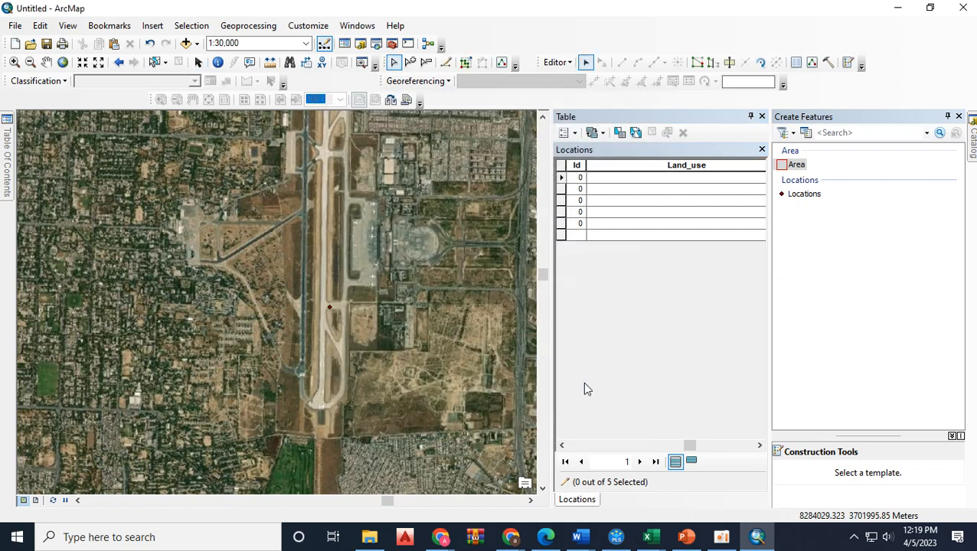
{"action": "double_click", "coordinate": [560, 177]}
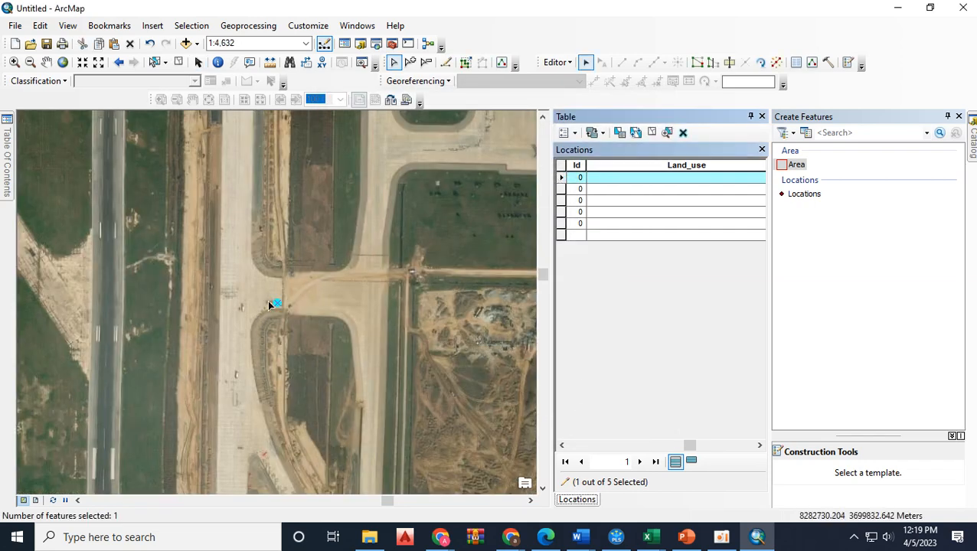
{"action": "left_click", "coordinate": [621, 178]}
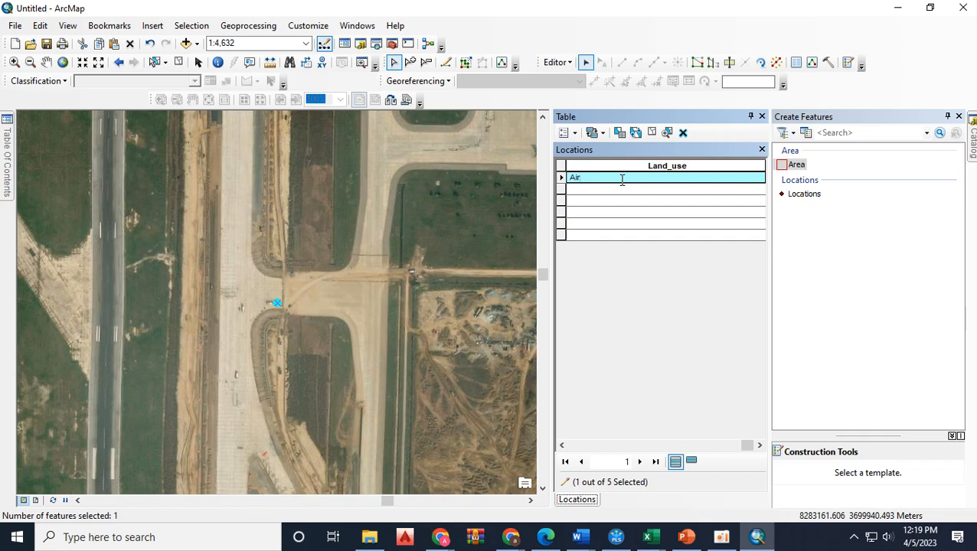
Locate the second and third point records on the map and set their Land_use to Park and Industrial Area respectively.
{"action": "left_click", "coordinate": [562, 189]}
{"action": "scroll", "coordinate": [273, 289], "scroll_direction": "down", "scroll_amount": 3}
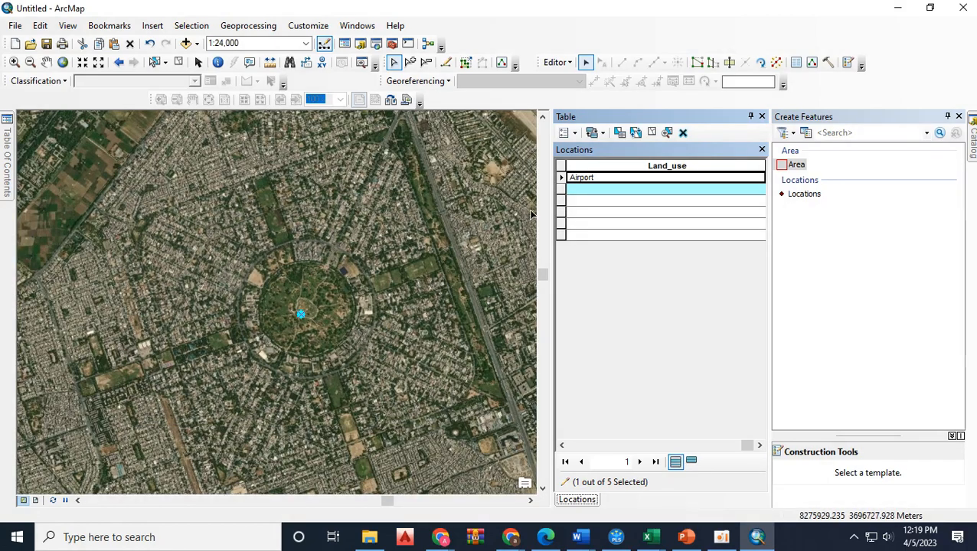
{"action": "left_click", "coordinate": [579, 190]}
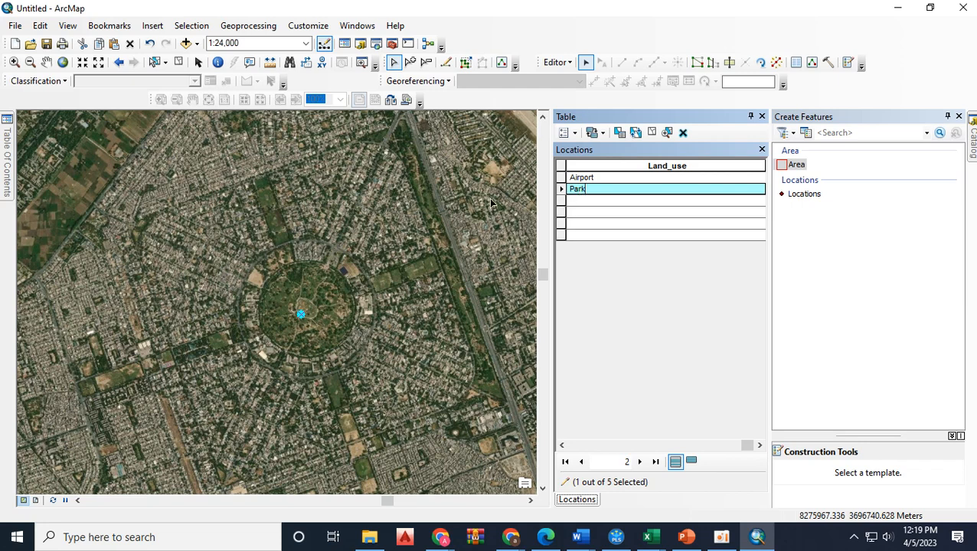
{"action": "left_click", "coordinate": [560, 200]}
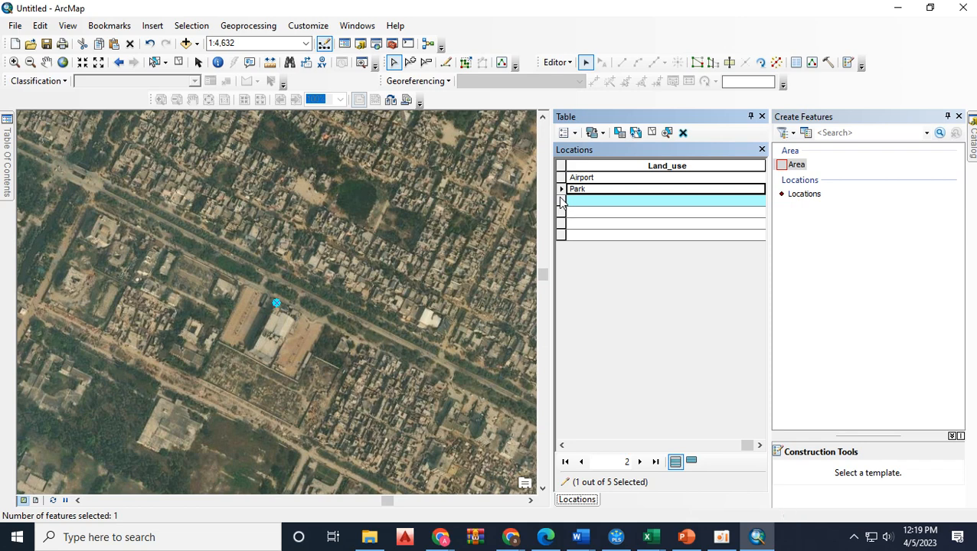
{"action": "scroll", "coordinate": [281, 342], "scroll_direction": "up", "scroll_amount": 5}
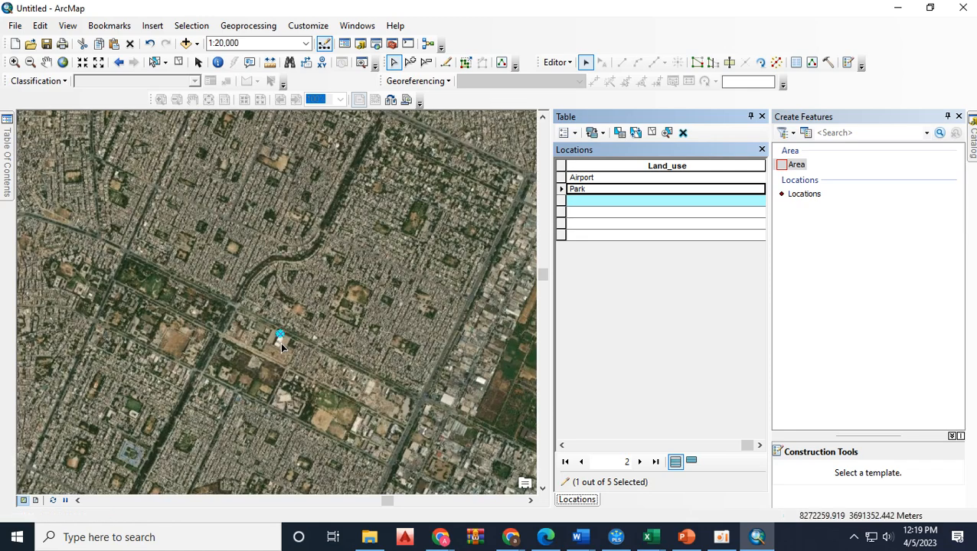
{"action": "left_click", "coordinate": [596, 202]}
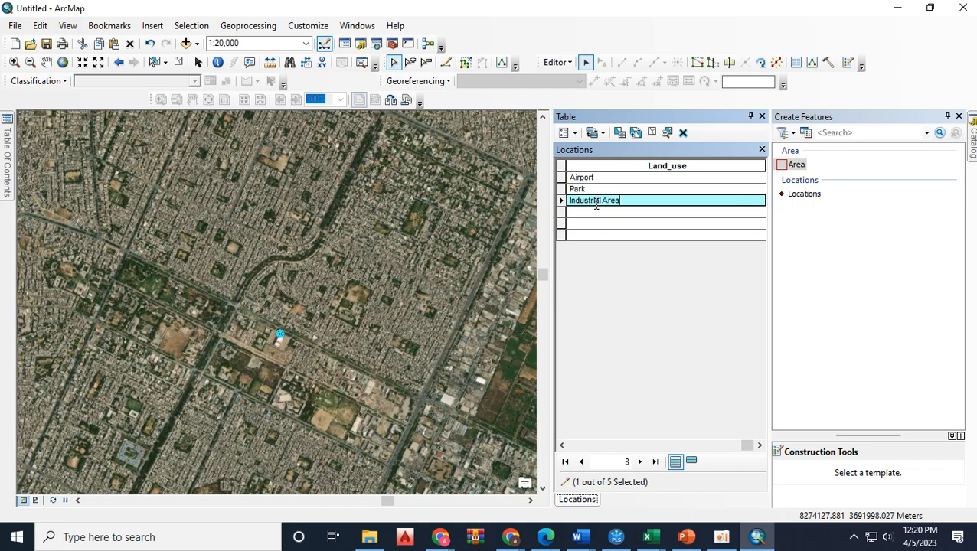
Zoom to the fourth point record in the green golf-course area and set its Land_use to Park.
{"action": "double_click", "coordinate": [560, 213]}
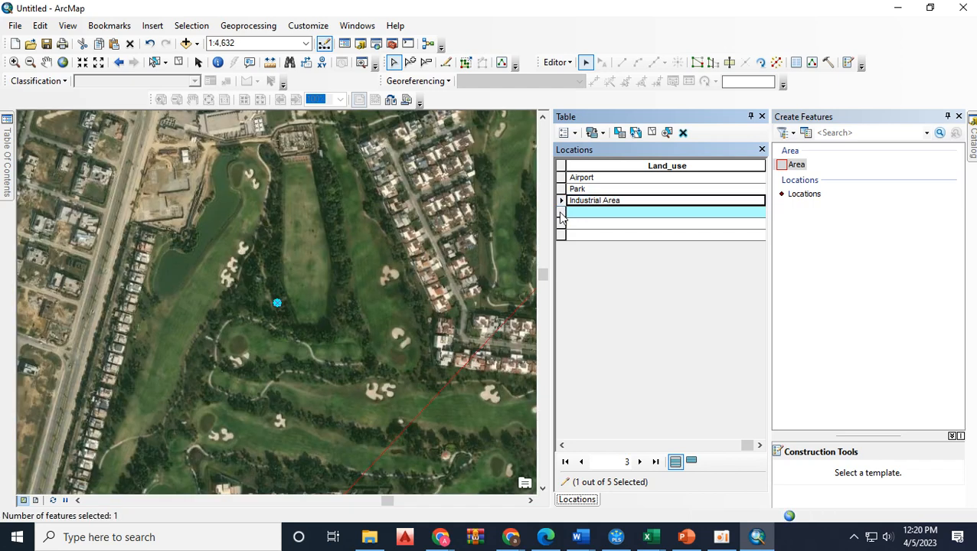
{"action": "scroll", "coordinate": [291, 256], "scroll_direction": "down", "scroll_amount": 3}
{"action": "scroll", "coordinate": [291, 260], "scroll_direction": "up", "scroll_amount": 10}
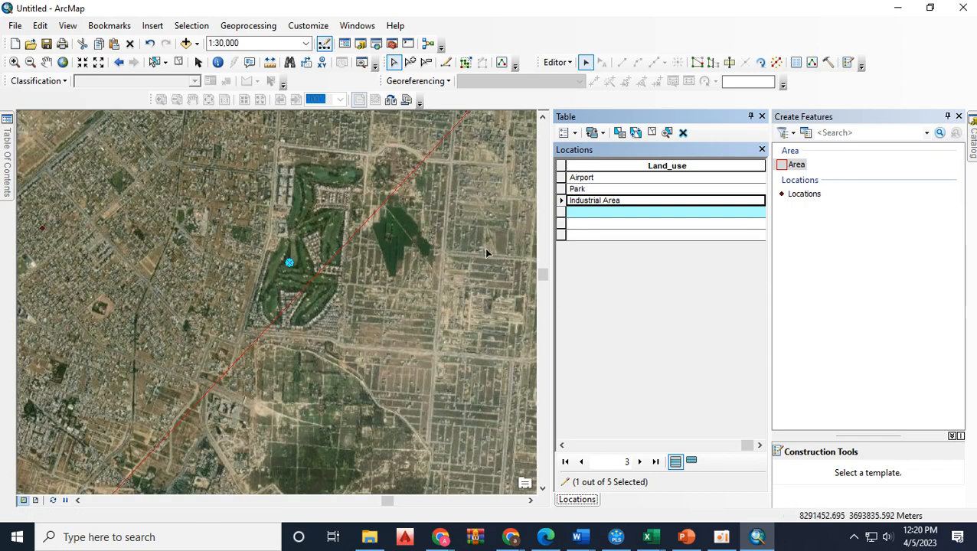
{"action": "left_click", "coordinate": [609, 212]}
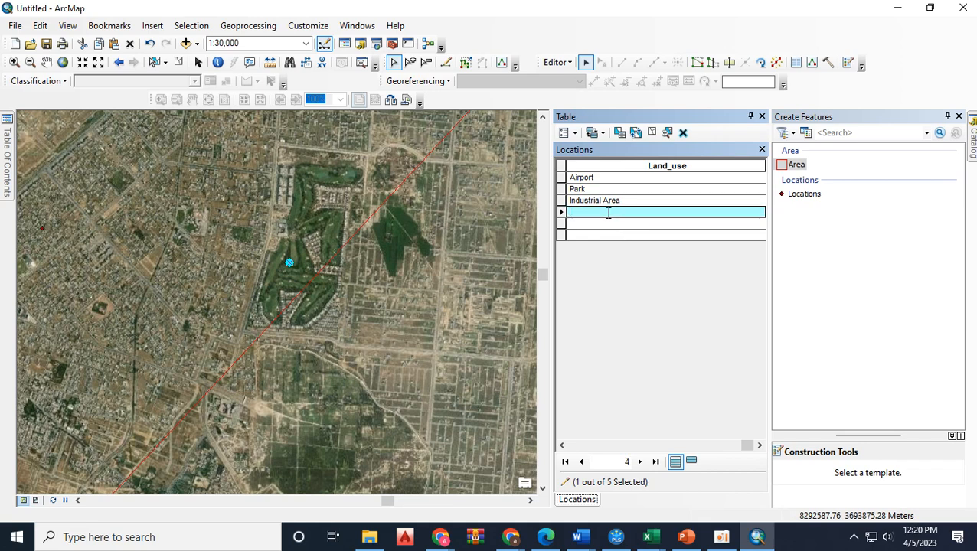
{"action": "type", "text": "Park"}
Zoom to the fifth point record among the housing blocks and set its Land_use to Residential Area.
{"action": "double_click", "coordinate": [561, 223]}
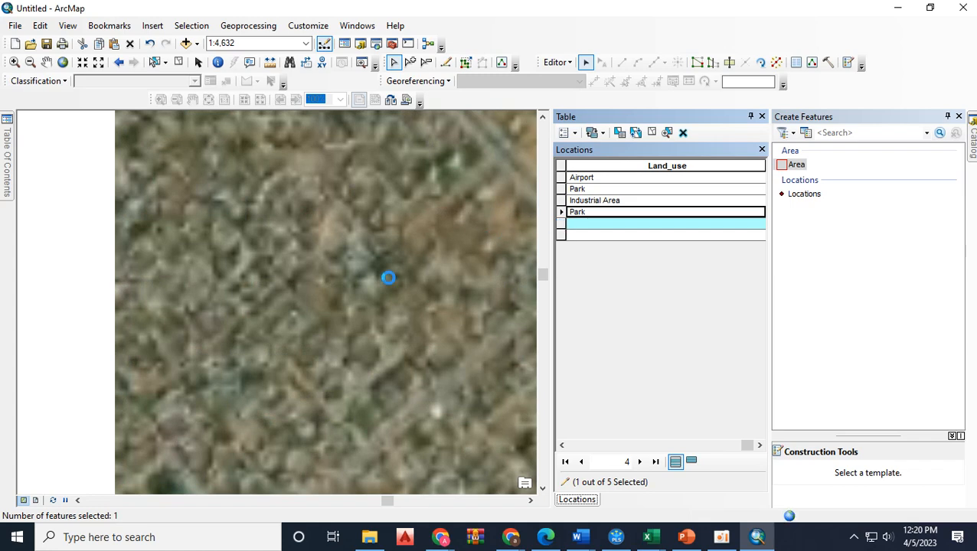
{"action": "scroll", "coordinate": [359, 286], "scroll_direction": "up", "scroll_amount": 2}
{"action": "scroll", "coordinate": [358, 286], "scroll_direction": "up", "scroll_amount": 2}
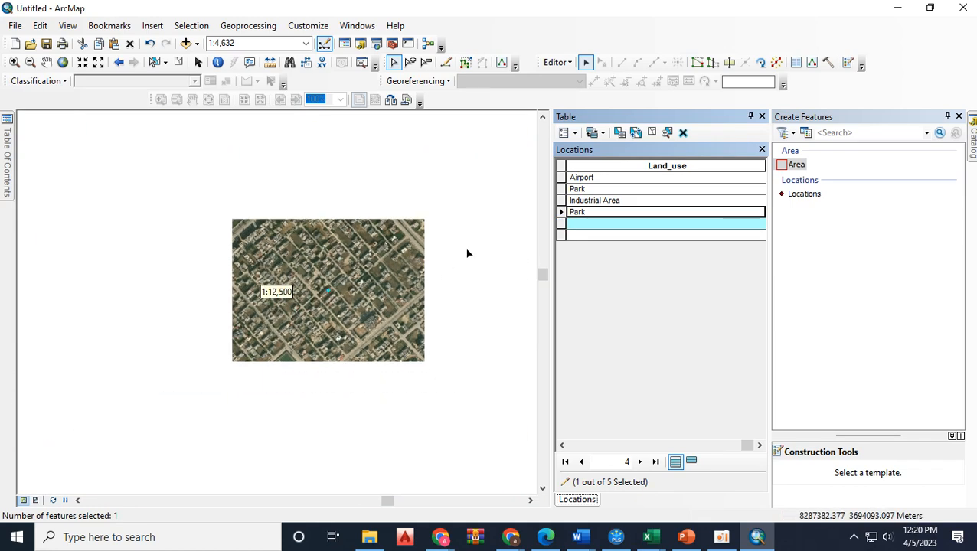
{"action": "left_click", "coordinate": [587, 223]}
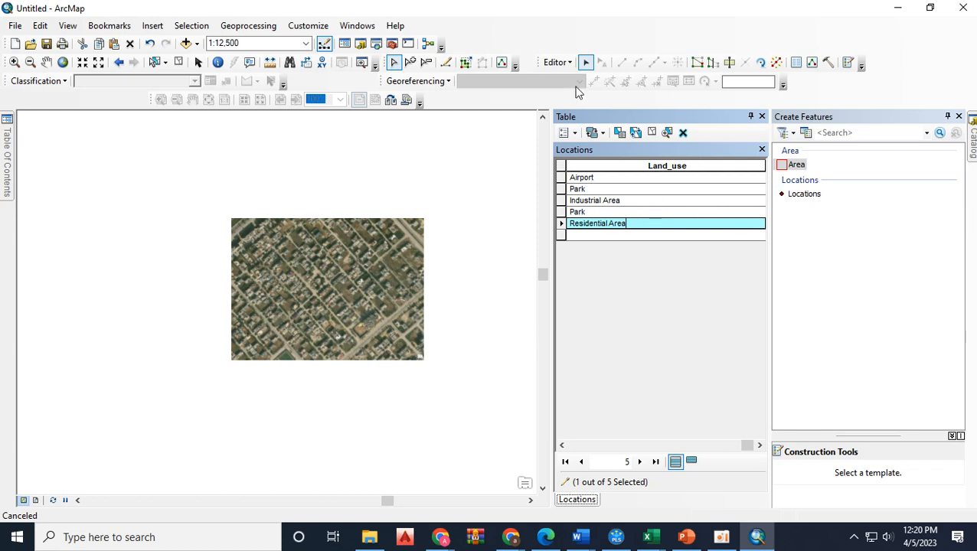
Save the Land_use edits, end the edit session, and close the Locations attribute table.
{"action": "left_click", "coordinate": [566, 62]}
{"action": "left_click", "coordinate": [574, 115]}
{"action": "left_click", "coordinate": [556, 62]}
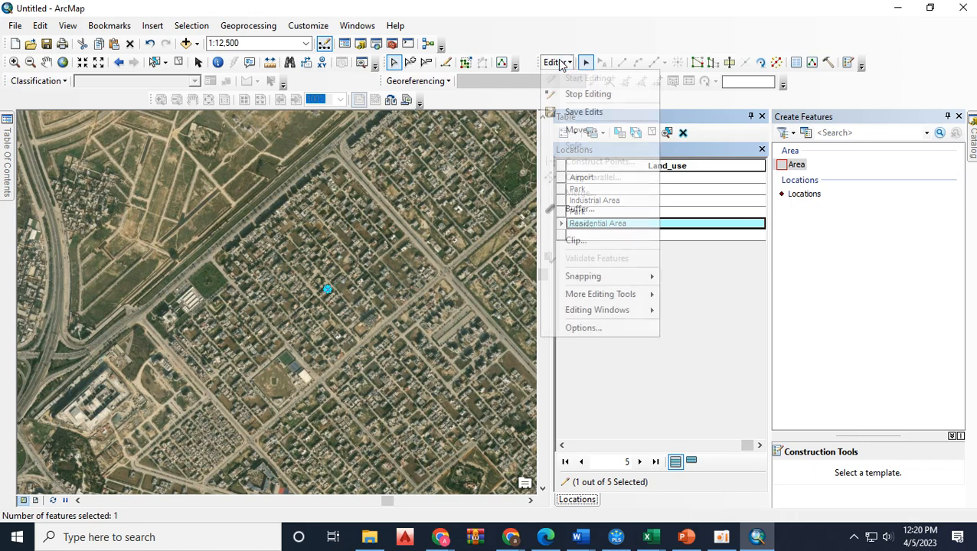
{"action": "left_click", "coordinate": [582, 94]}
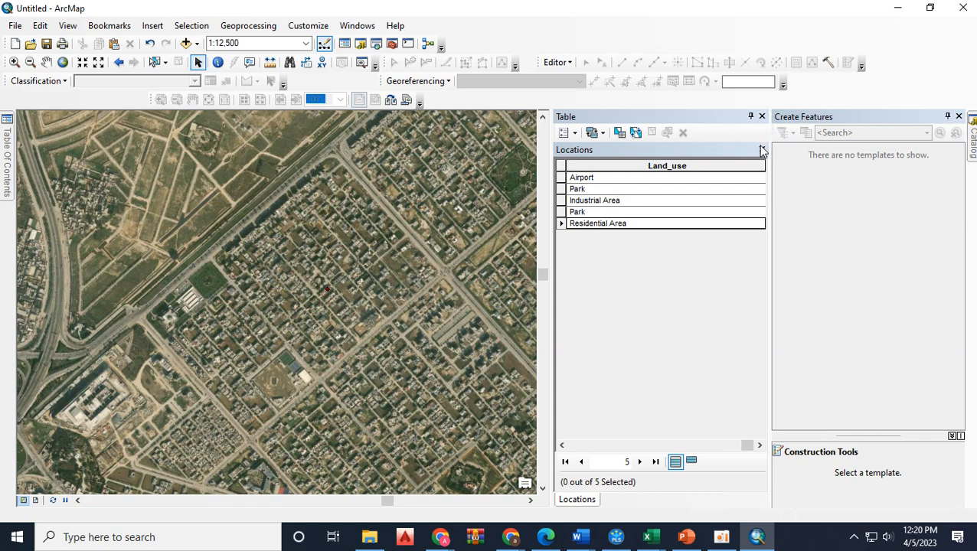
{"action": "left_click", "coordinate": [762, 117]}
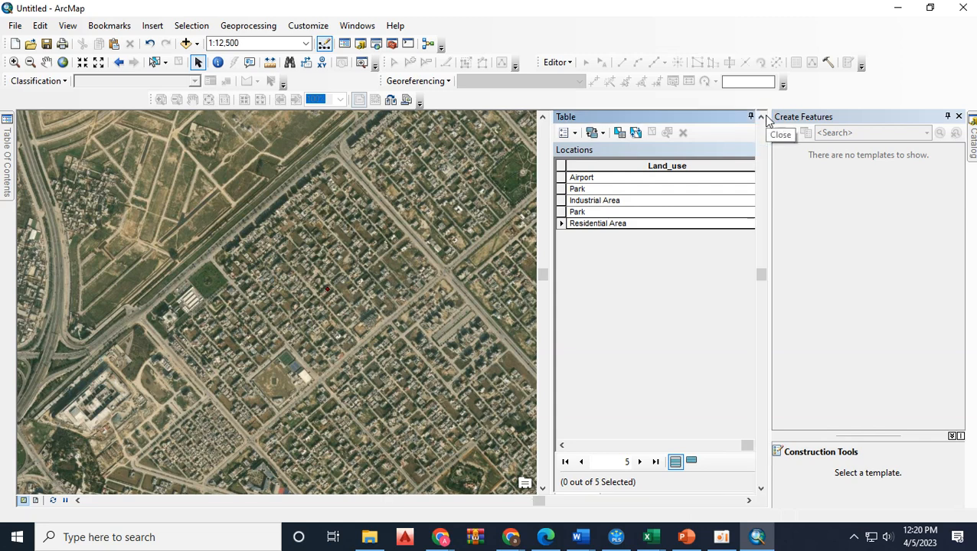
Categorize the Locations layer's symbology by unique values of the Land_use field and add all of its values.
{"action": "mouse_move", "coordinate": [6, 188]}
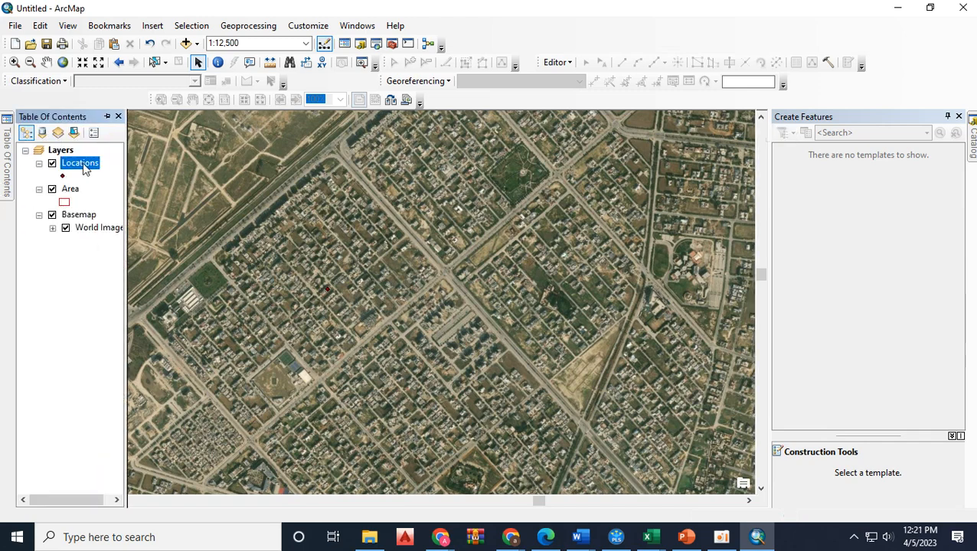
{"action": "right_click", "coordinate": [84, 169]}
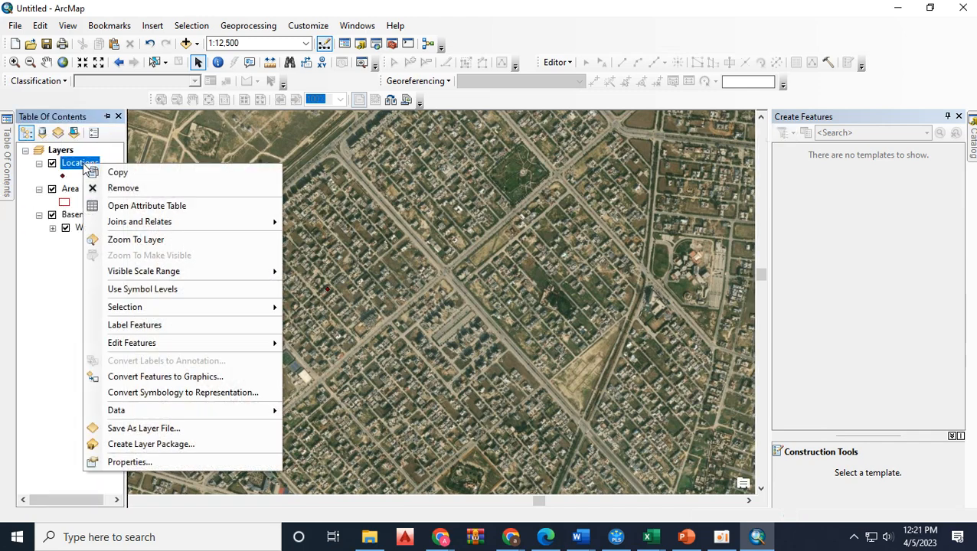
{"action": "left_click", "coordinate": [130, 461]}
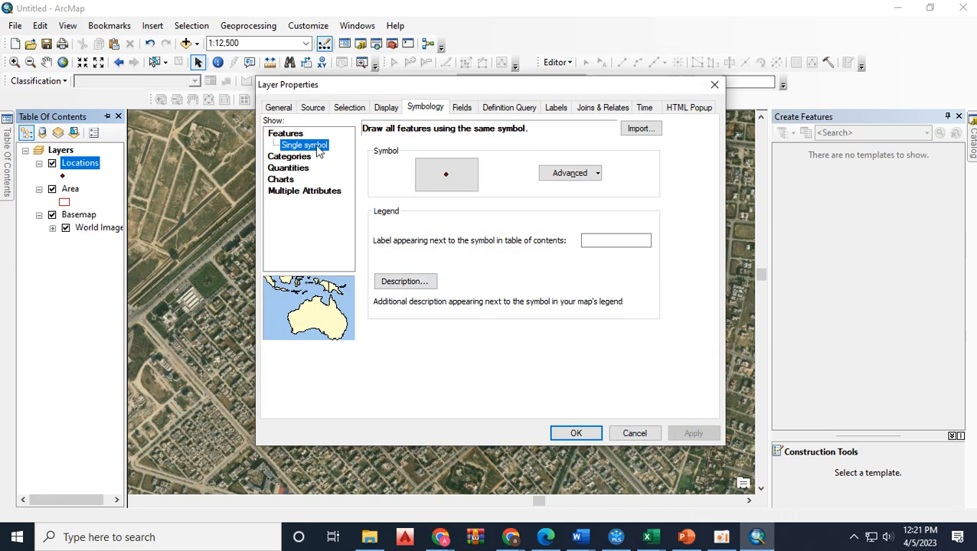
{"action": "left_click", "coordinate": [291, 157]}
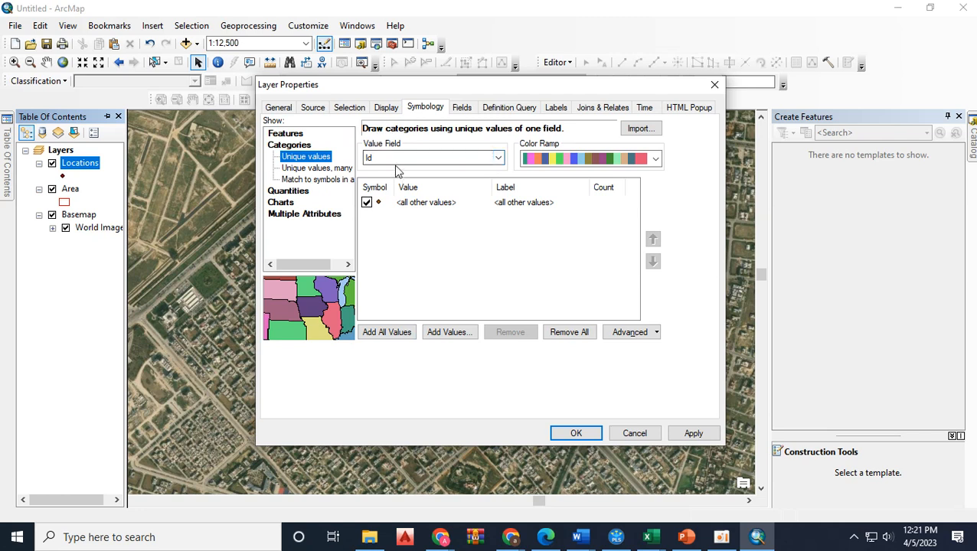
{"action": "left_click", "coordinate": [498, 159]}
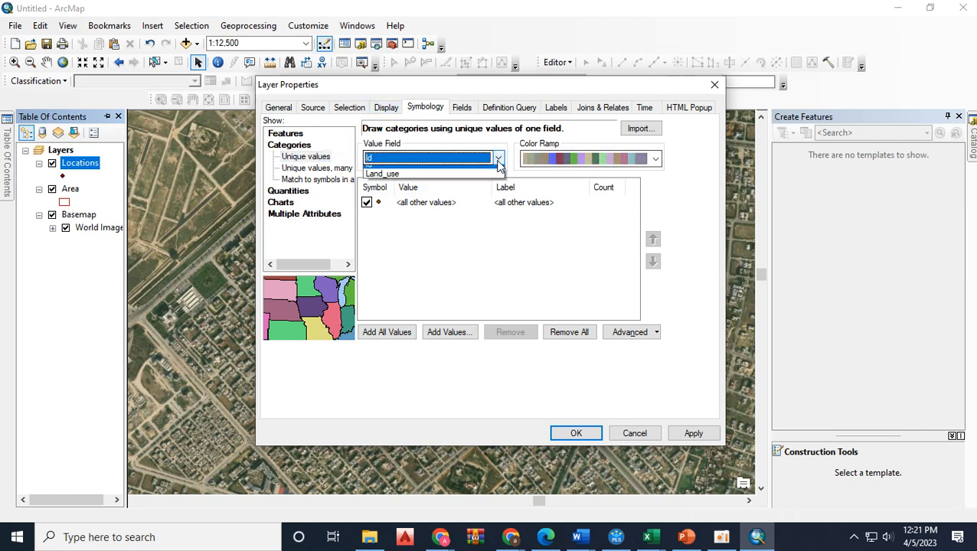
{"action": "left_click", "coordinate": [430, 179]}
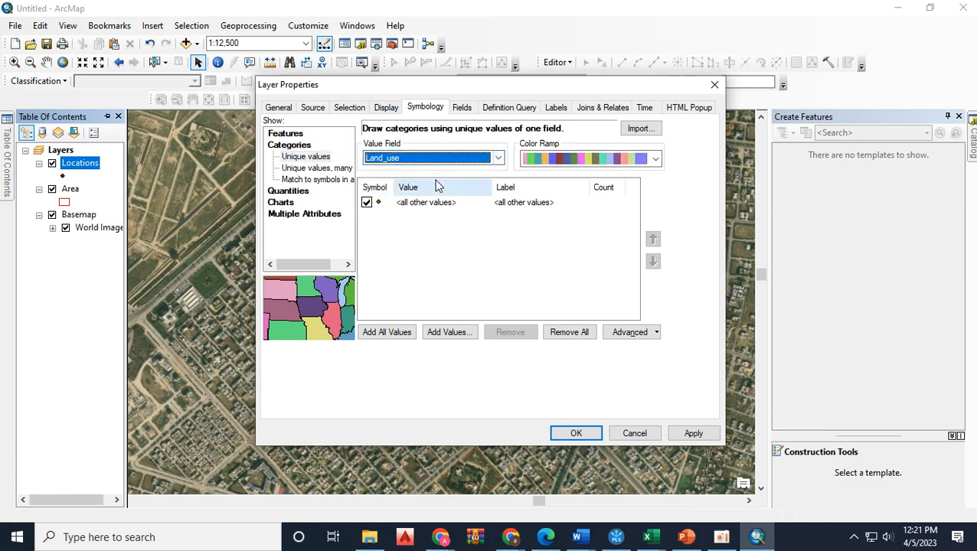
{"action": "left_click", "coordinate": [388, 333]}
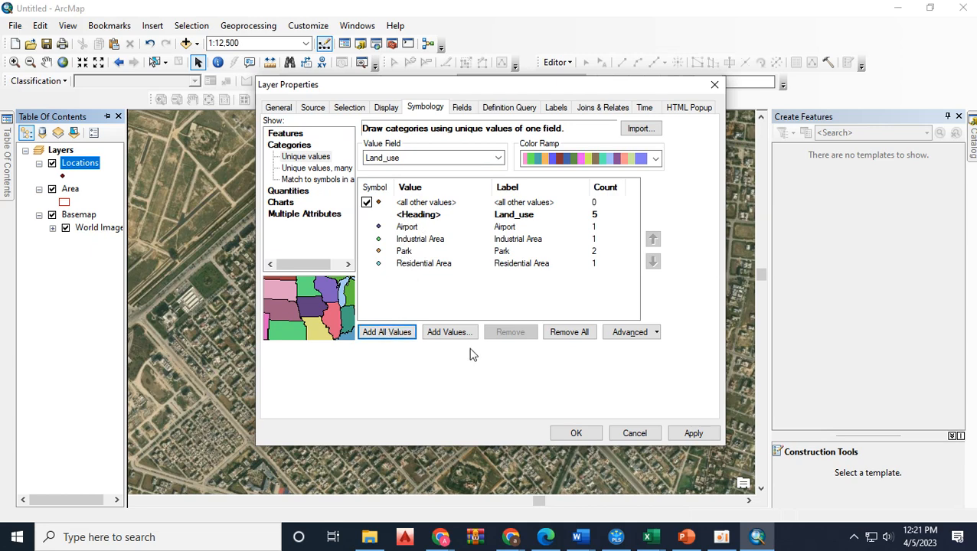
Apply the Land_use unique-value symbology to the Locations layer and look through the available color ramps.
{"action": "left_click", "coordinate": [691, 433]}
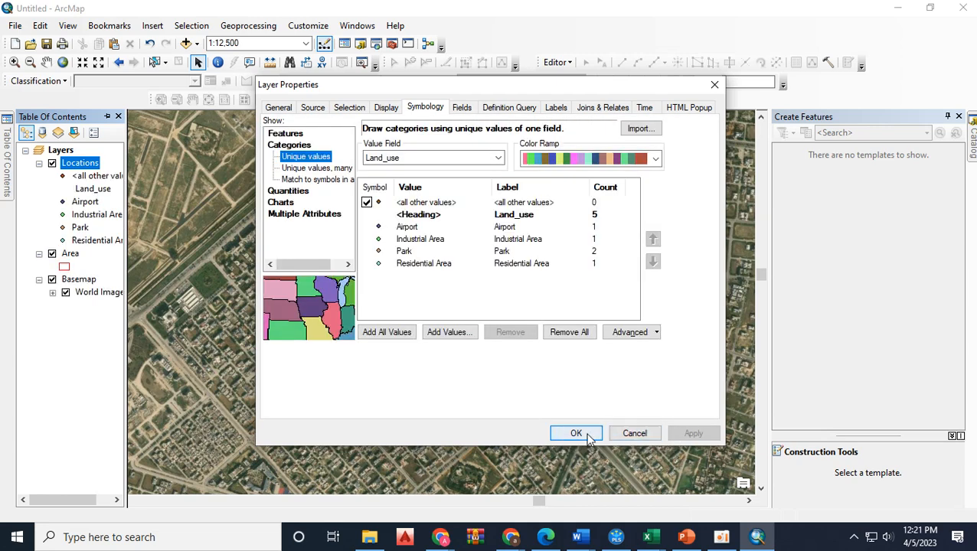
{"action": "left_click", "coordinate": [655, 159]}
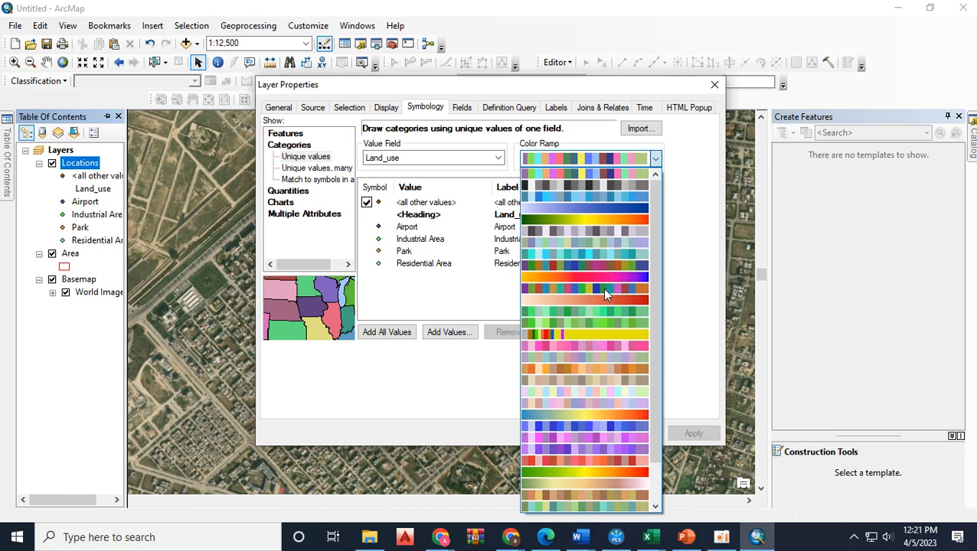
{"action": "left_click", "coordinate": [616, 306]}
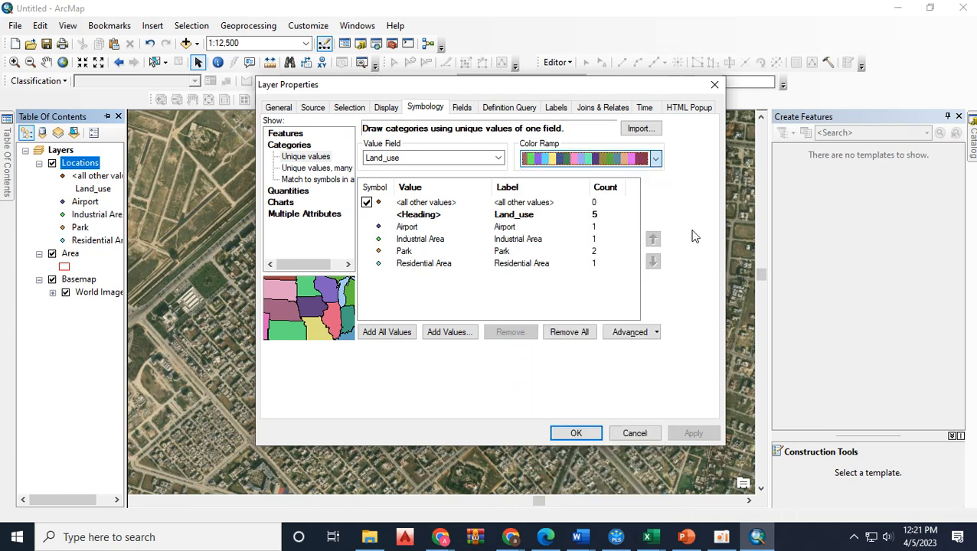
Set the Locations layer's label field to Land_use with bold 14-point Arial text and apply the layer properties.
{"action": "left_click", "coordinate": [553, 108]}
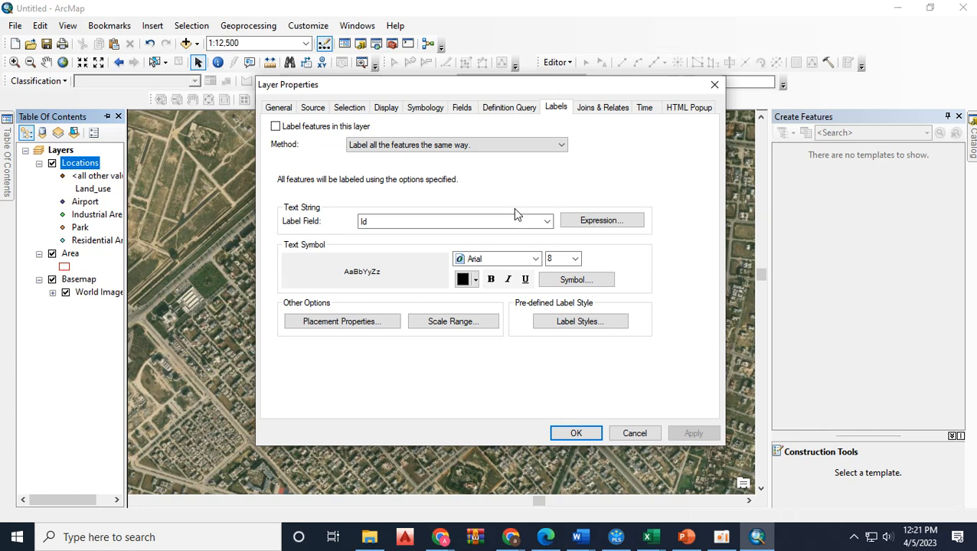
{"action": "left_click", "coordinate": [547, 222]}
{"action": "left_click", "coordinate": [469, 254]}
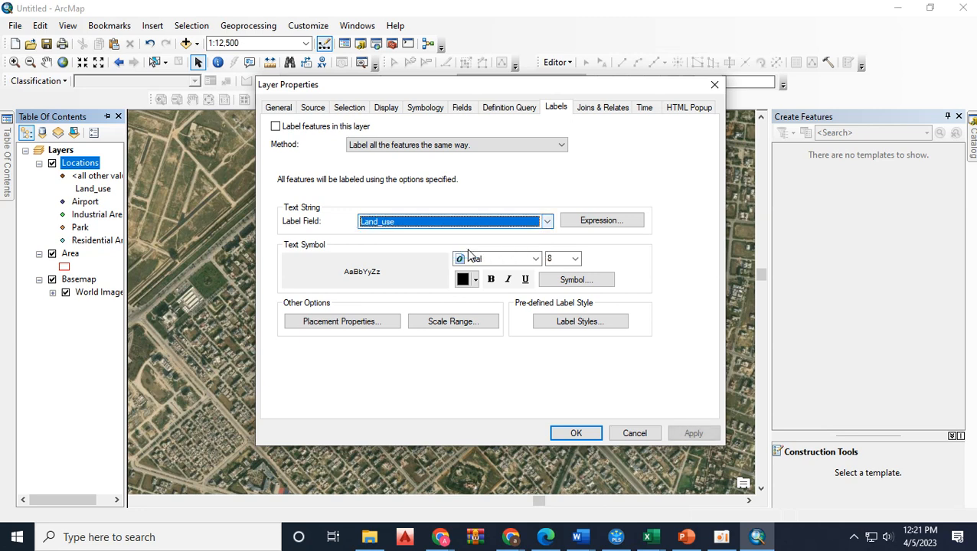
{"action": "left_click", "coordinate": [575, 259]}
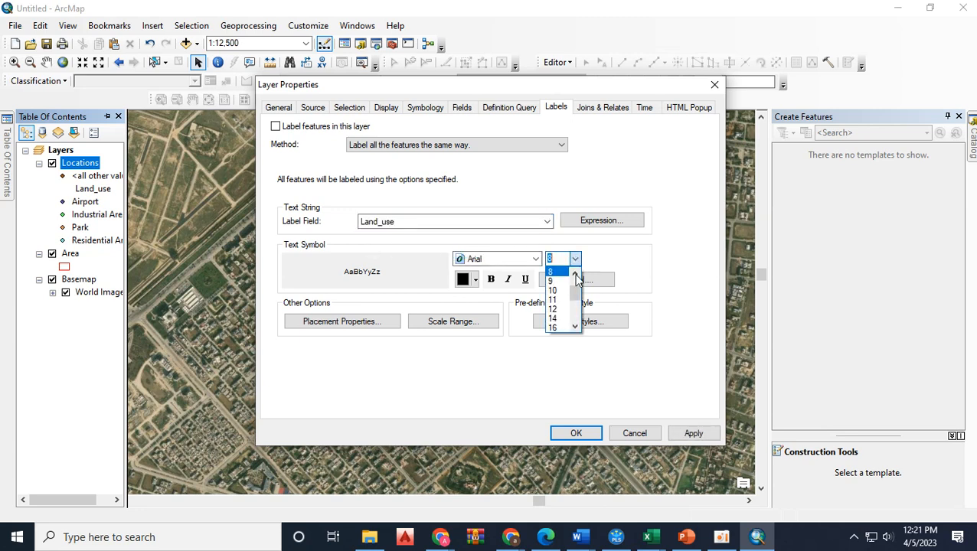
{"action": "left_click", "coordinate": [553, 318]}
{"action": "left_click", "coordinate": [490, 280]}
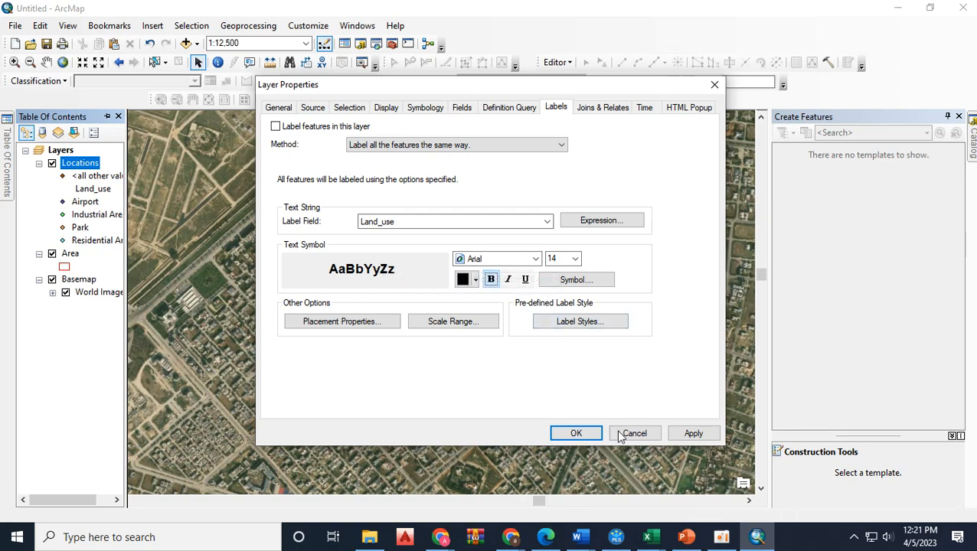
{"action": "left_click", "coordinate": [675, 432]}
{"action": "left_click", "coordinate": [570, 433]}
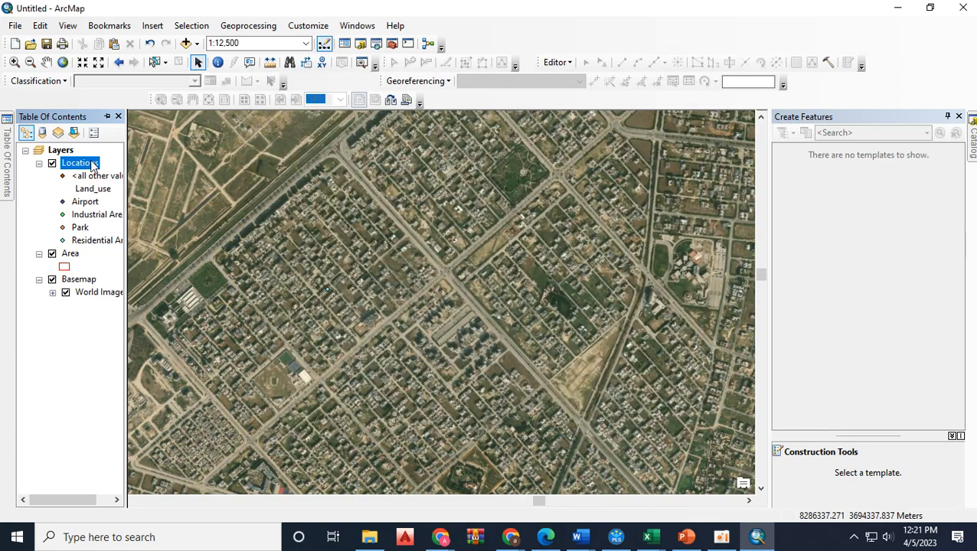
Hide the Basemap layer and turn on feature labels for all the Locations points.
{"action": "left_click", "coordinate": [52, 280]}
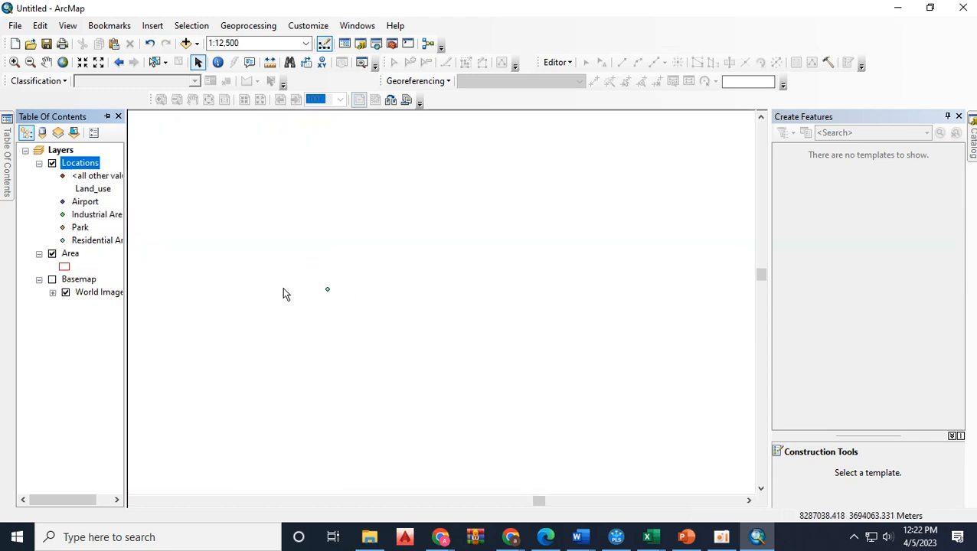
{"action": "right_click", "coordinate": [75, 164]}
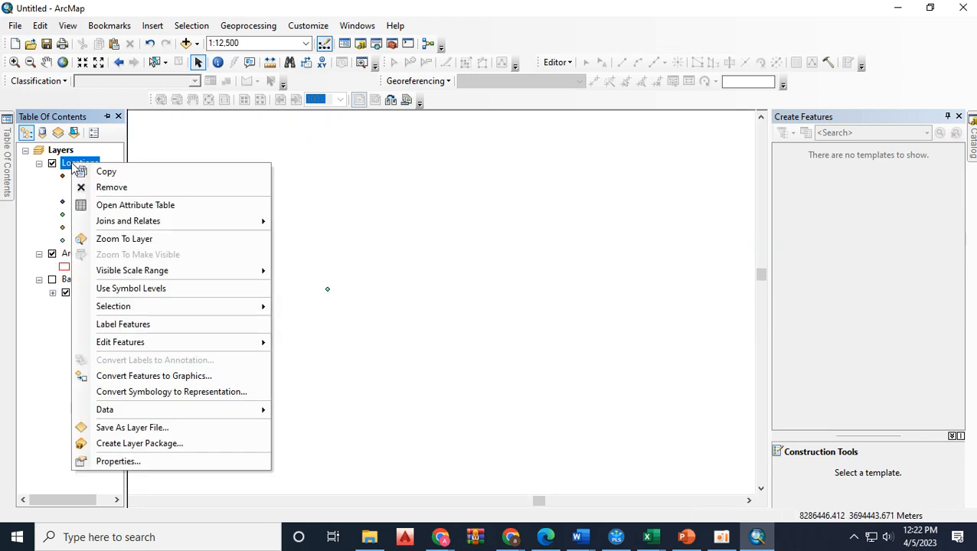
{"action": "left_click", "coordinate": [88, 324]}
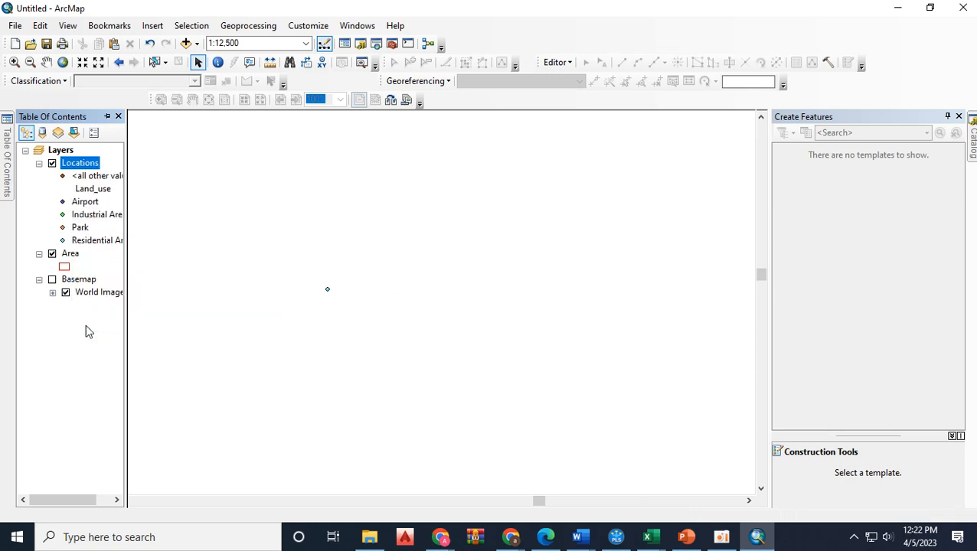
{"action": "right_click", "coordinate": [79, 164]}
{"action": "left_click", "coordinate": [103, 241]}
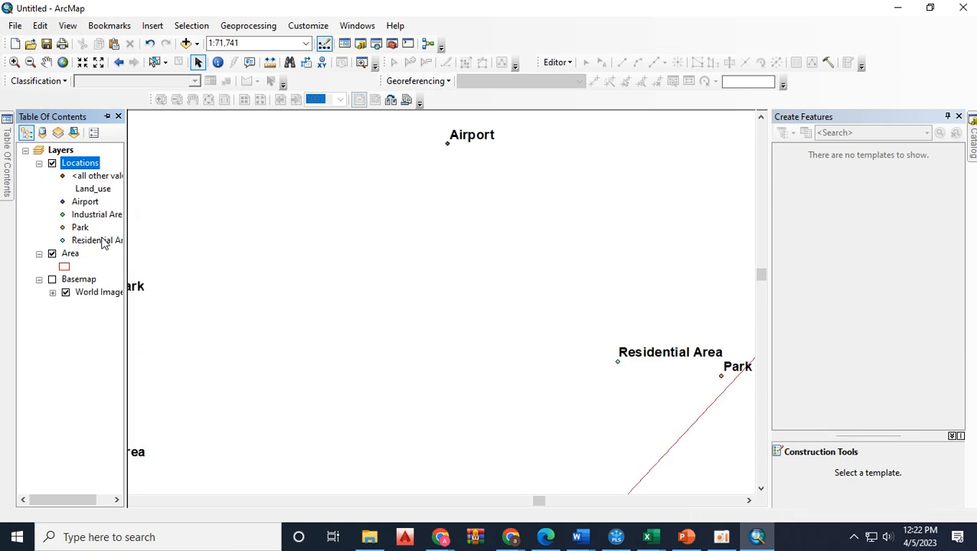
{"action": "scroll", "coordinate": [568, 249], "scroll_direction": "up", "scroll_amount": 1}
{"action": "scroll", "coordinate": [568, 250], "scroll_direction": "down", "scroll_amount": 2}
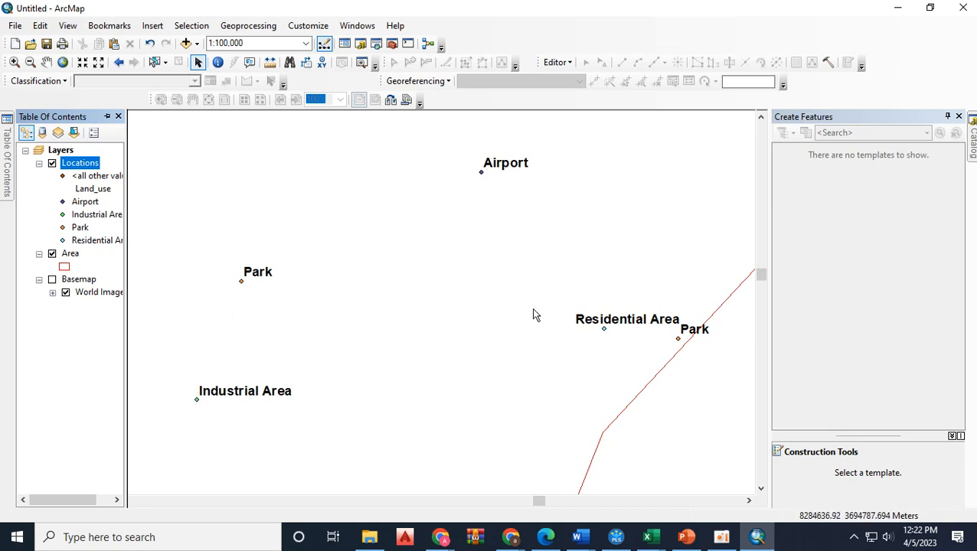
{"action": "left_click", "coordinate": [563, 64]}
{"action": "left_click", "coordinate": [562, 62]}
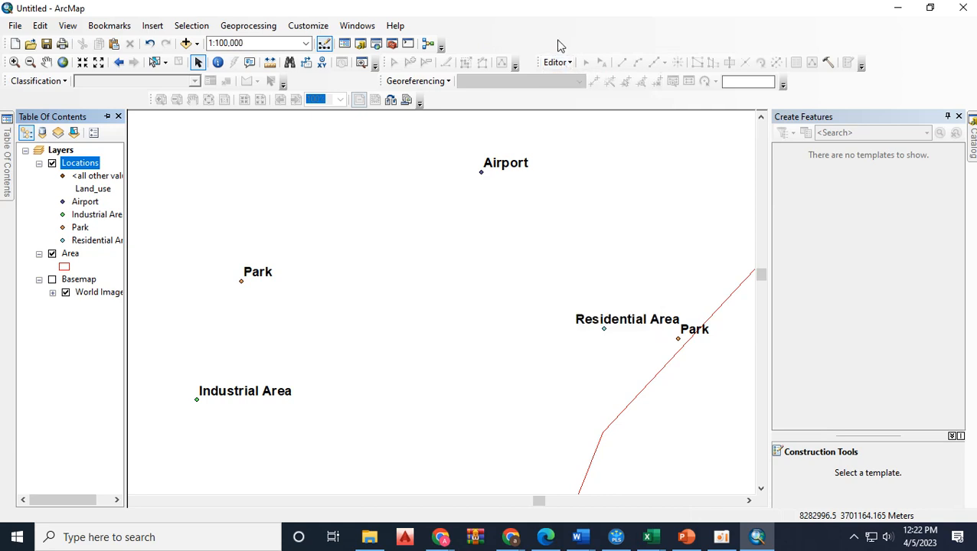